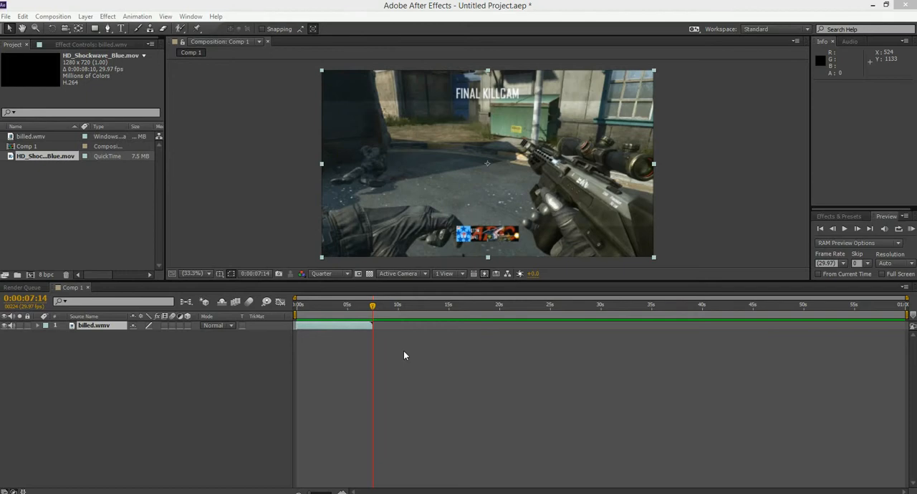
- Review the billed.wmv gameplay footage by scrubbing and then playing a RAM preview from the start
{"action": "left_click_drag", "start_coordinate": [372, 310], "coordinate": [293, 314]}
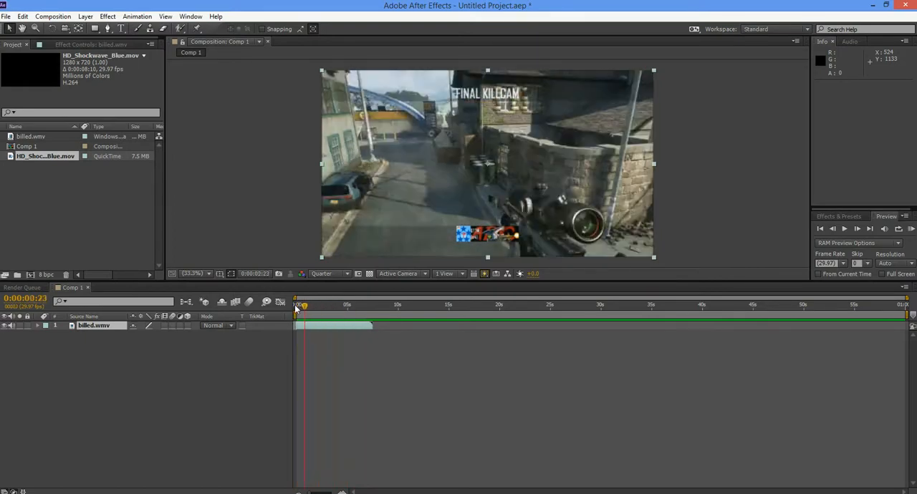
{"action": "mouse_move", "coordinate": [347, 307]}
{"action": "left_mouse_down"}
{"action": "mouse_move", "coordinate": [312, 304]}
{"action": "mouse_move", "coordinate": [329, 306]}
{"action": "left_mouse_up"}
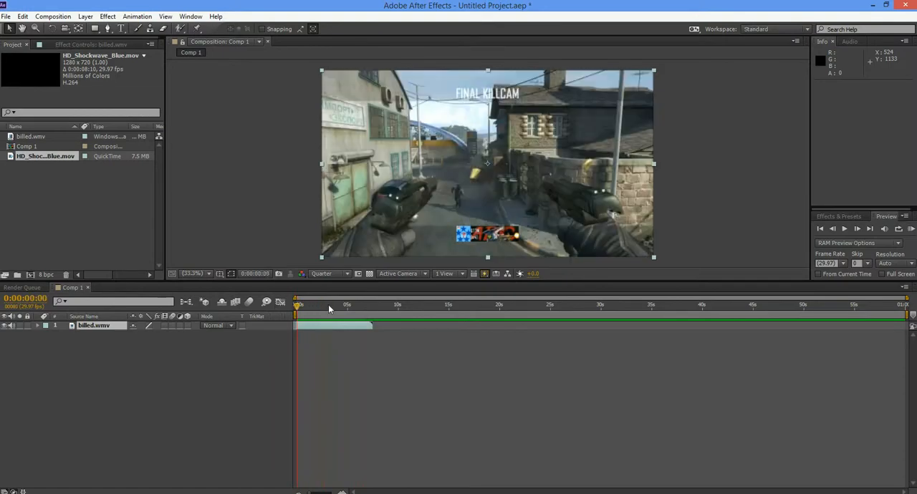
{"action": "left_click", "coordinate": [911, 229]}
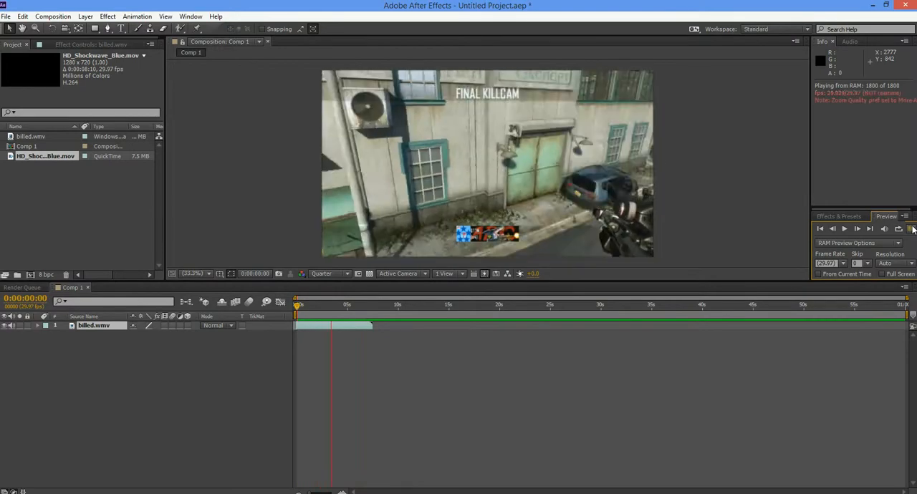
{"action": "left_click", "coordinate": [912, 229]}
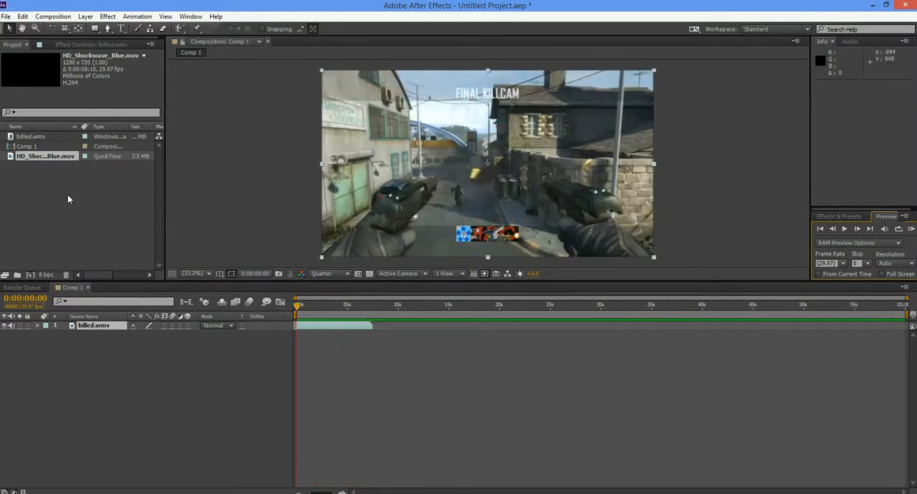
- Add HD_Shockwave_Blue.mov above billed.wmv and scale it to about 154% by 156% so it covers the frame
{"action": "left_click", "coordinate": [41, 173]}
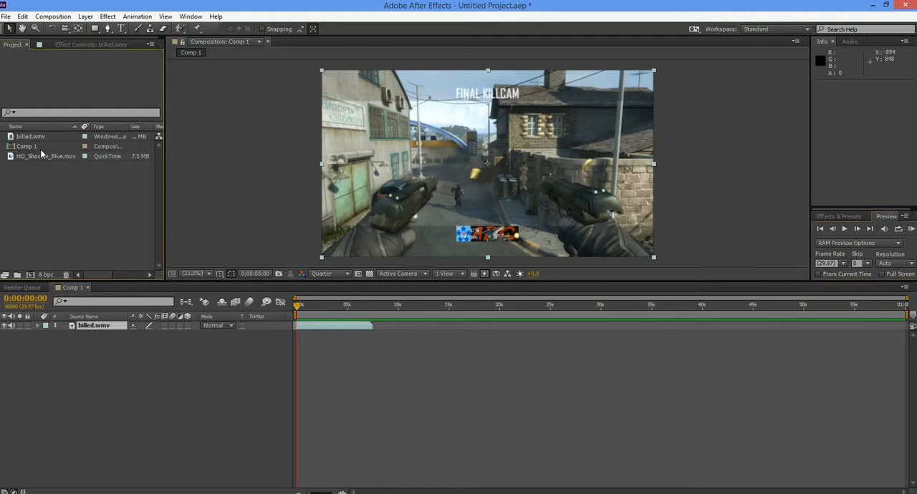
{"action": "left_click_drag", "start_coordinate": [40, 158], "coordinate": [81, 326]}
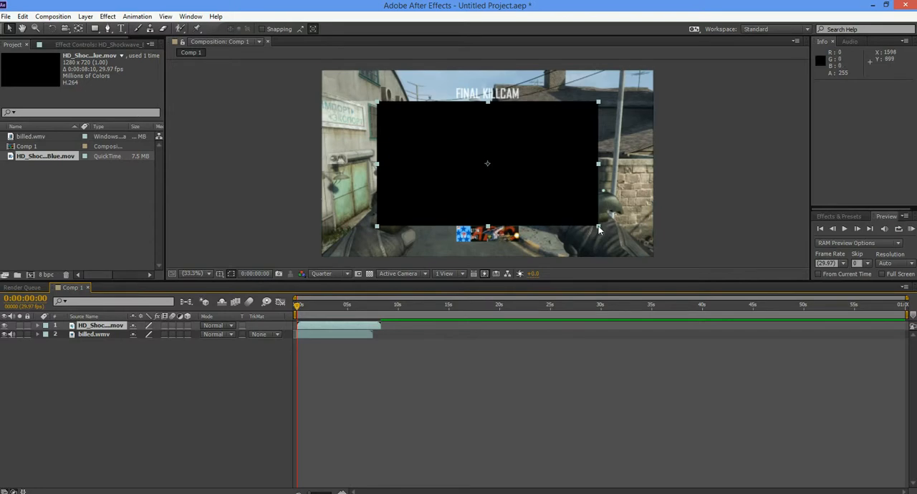
{"action": "left_click_drag", "start_coordinate": [599, 228], "coordinate": [659, 262]}
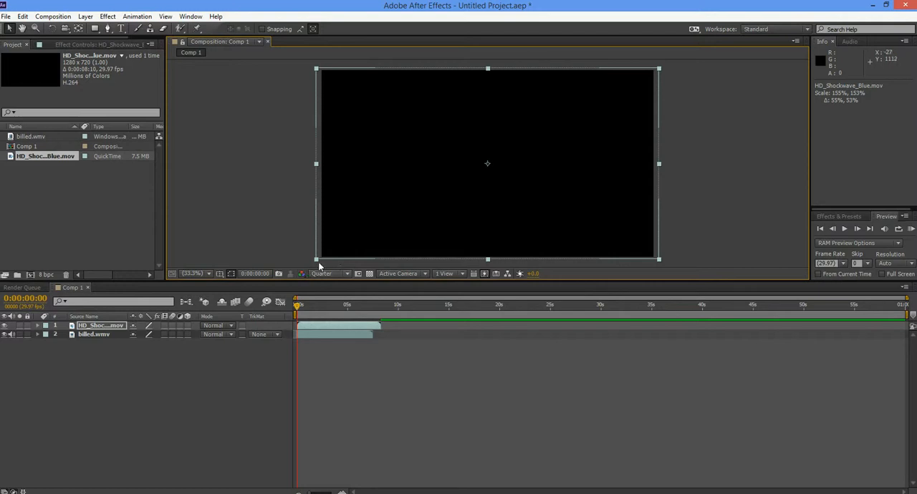
{"action": "left_click_drag", "start_coordinate": [322, 260], "coordinate": [317, 261]}
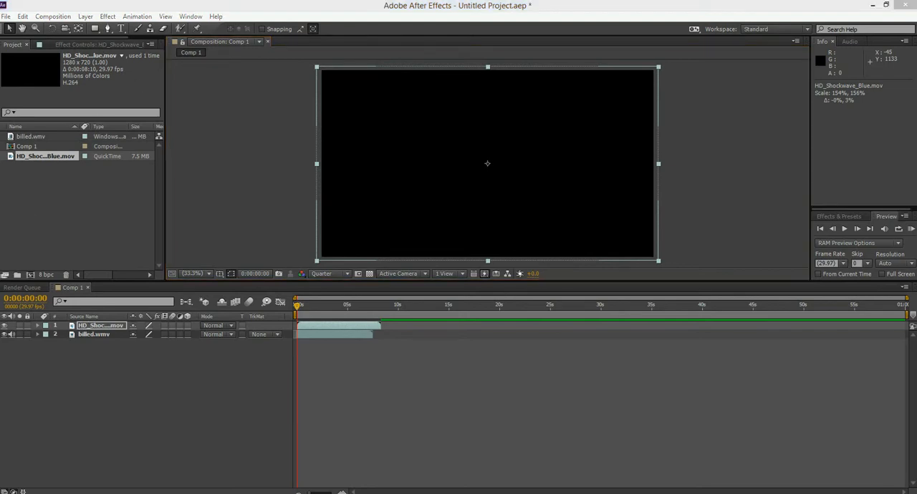
- Import the rainbow image from the Blank Colors folder in Pictures into the project
{"action": "key", "text": "alt+Tab"}
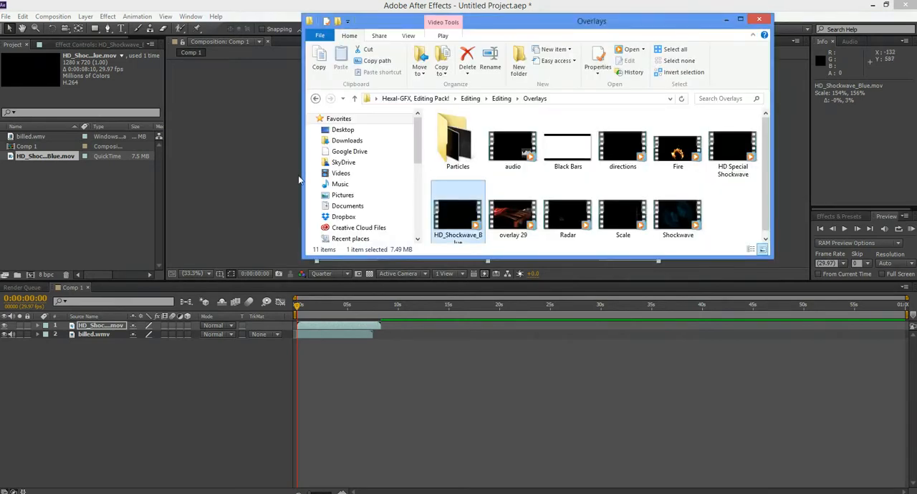
{"action": "left_click", "coordinate": [344, 196]}
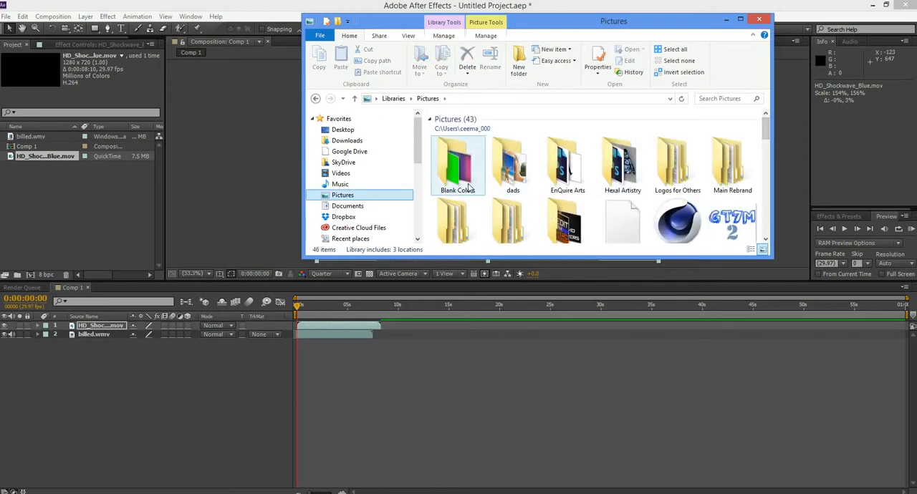
{"action": "double_click", "coordinate": [469, 188]}
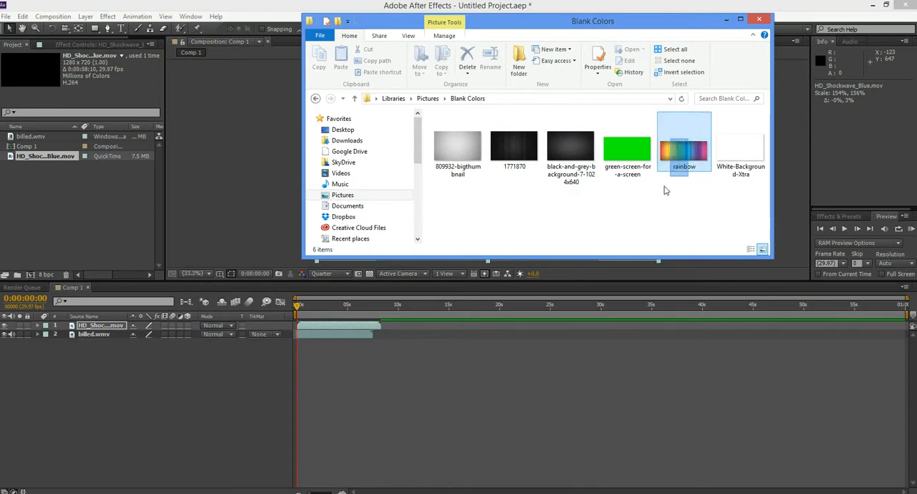
{"action": "left_click", "coordinate": [689, 147]}
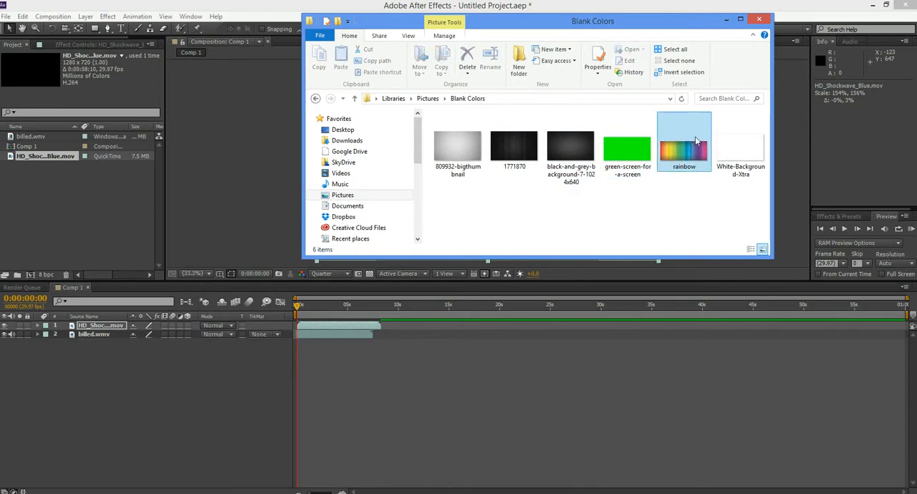
{"action": "left_click_drag", "start_coordinate": [695, 141], "coordinate": [108, 212]}
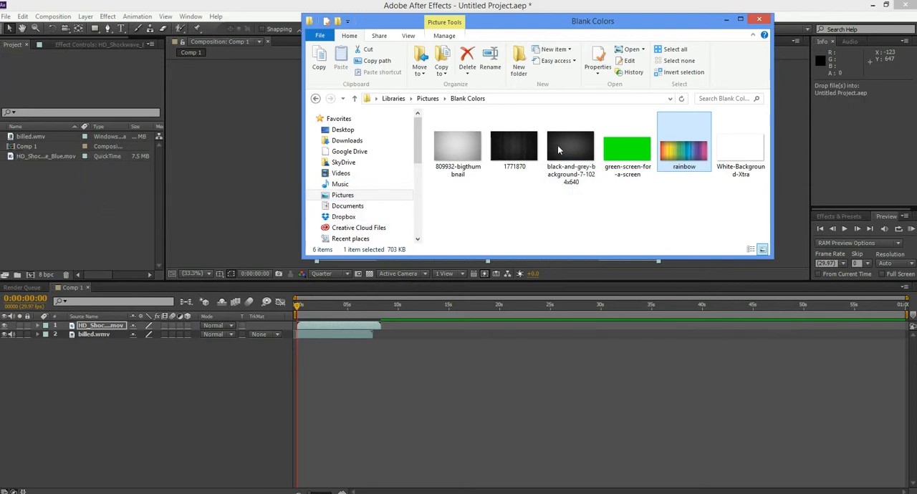
{"action": "left_click", "coordinate": [761, 21]}
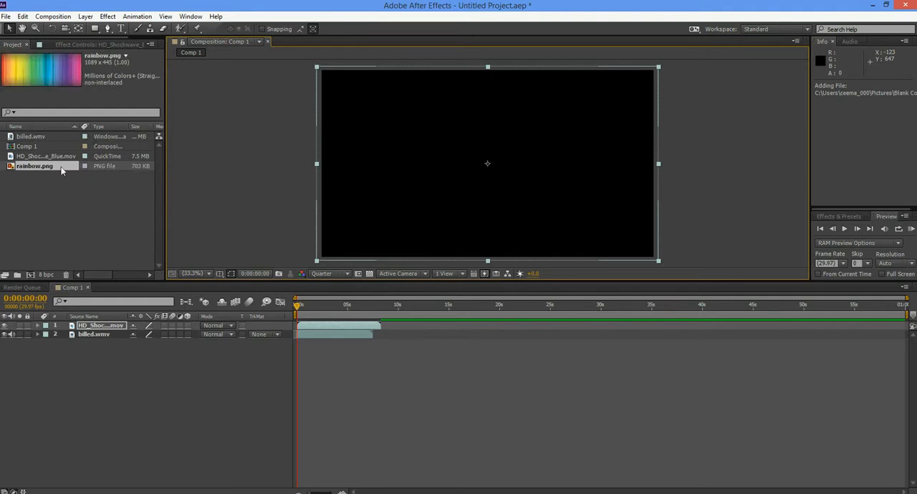
- Add rainbow.png as the top layer, scaled to about 183% by 247% to fill the frame, and hide that layer
{"action": "left_click", "coordinate": [54, 180]}
{"action": "left_click_drag", "start_coordinate": [48, 166], "coordinate": [88, 328]}
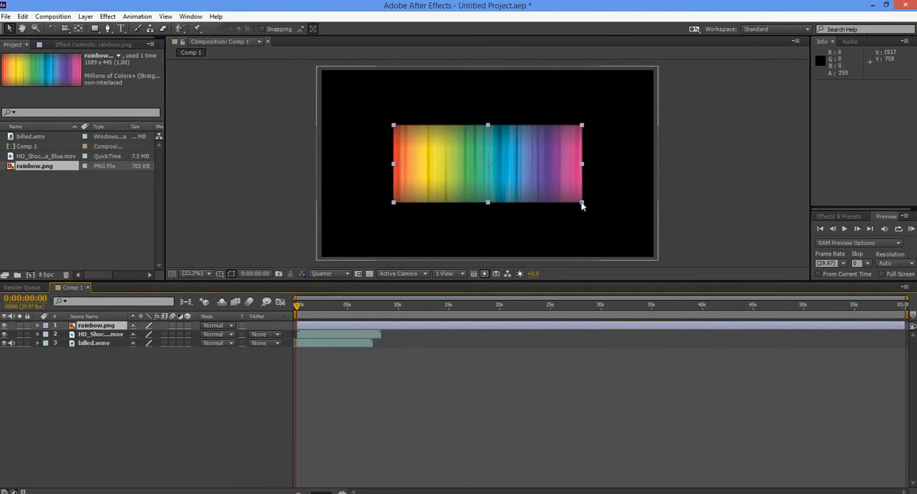
{"action": "left_click_drag", "start_coordinate": [581, 204], "coordinate": [663, 259]}
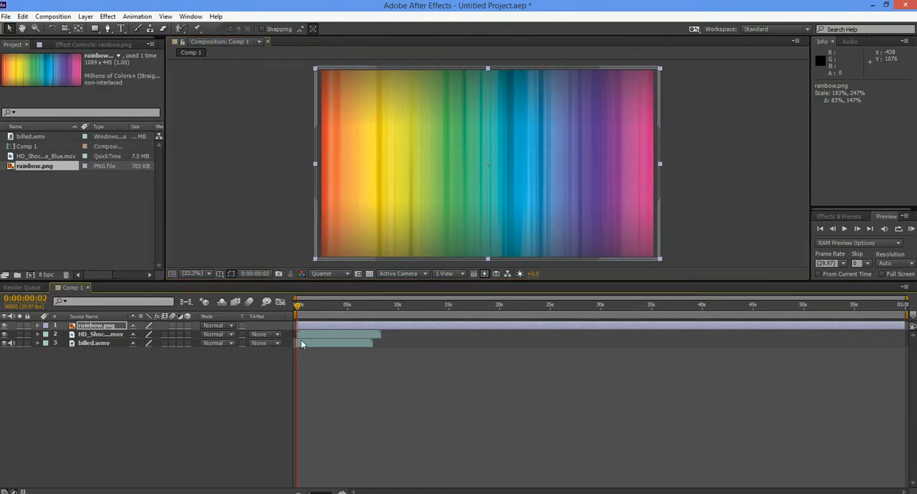
{"action": "left_click", "coordinate": [119, 328]}
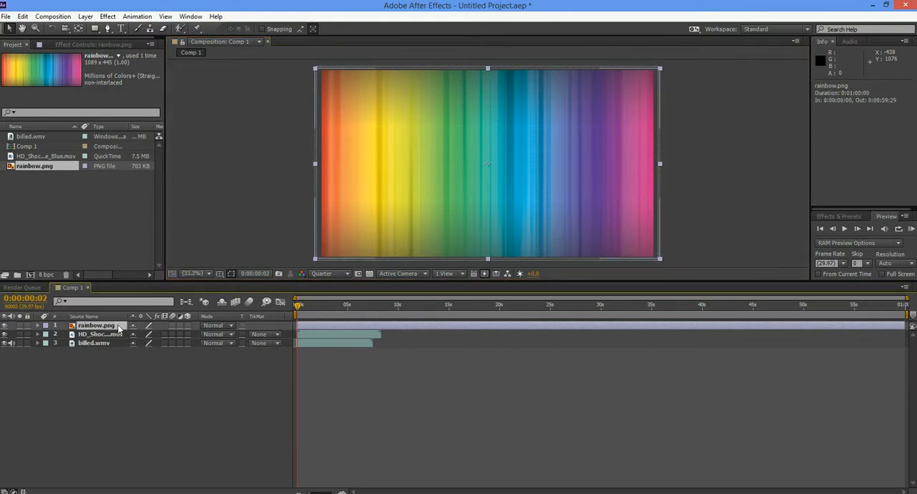
{"action": "left_click", "coordinate": [5, 326]}
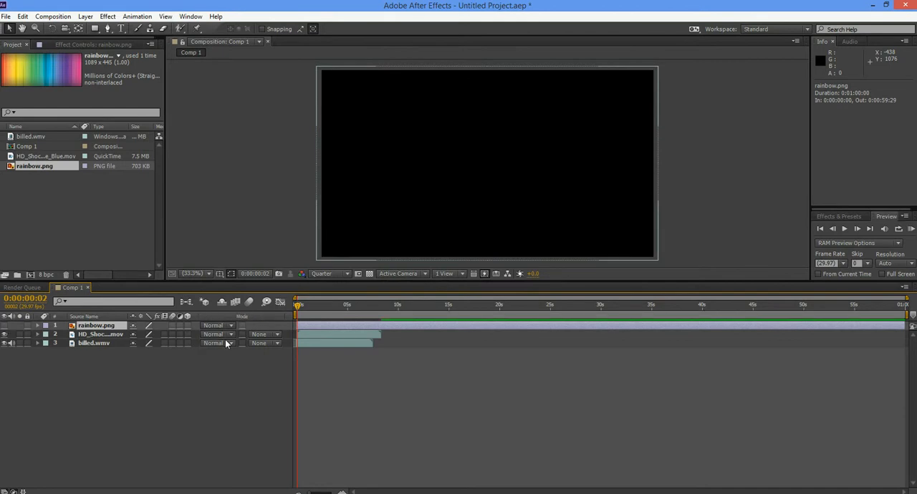
- Hide the Modes column in the timeline and display it again, with the playhead at the start
{"action": "left_click", "coordinate": [225, 340]}
{"action": "left_click", "coordinate": [197, 374]}
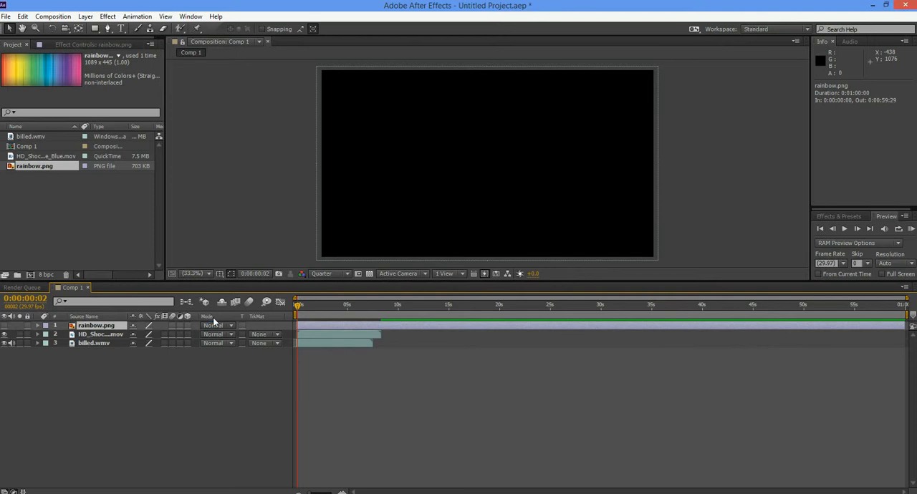
{"action": "key", "text": "F4"}
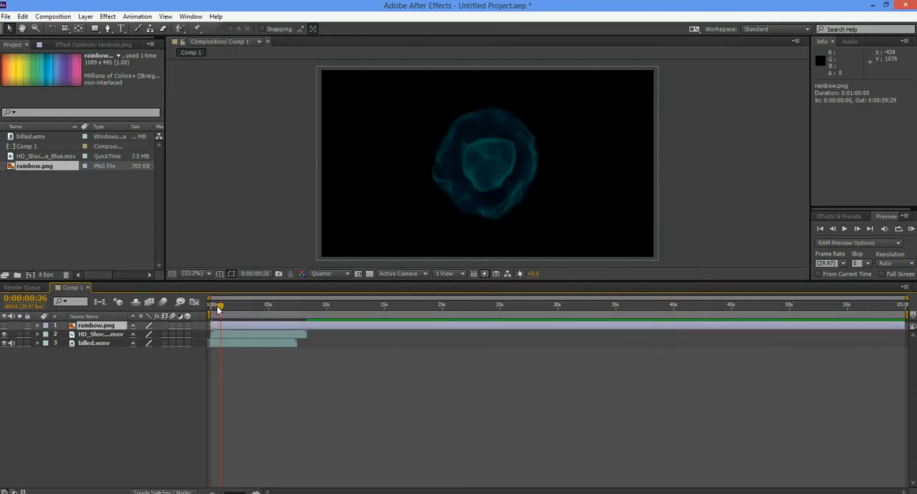
{"action": "left_click", "coordinate": [209, 307]}
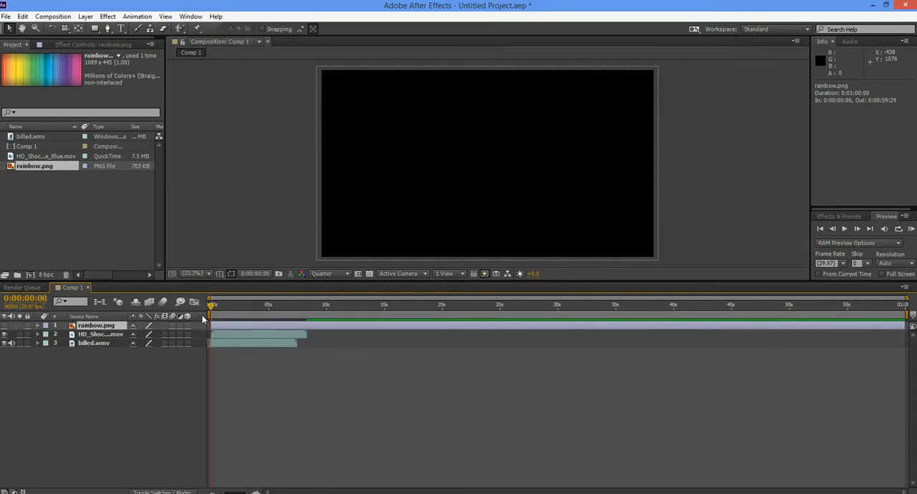
{"action": "right_click", "coordinate": [203, 317]}
{"action": "mouse_move", "coordinate": [247, 350]}
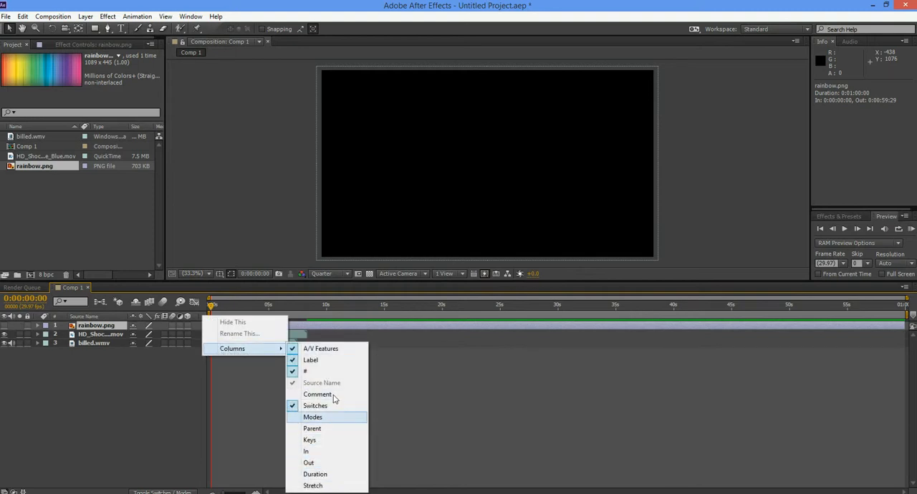
{"action": "left_click", "coordinate": [313, 417]}
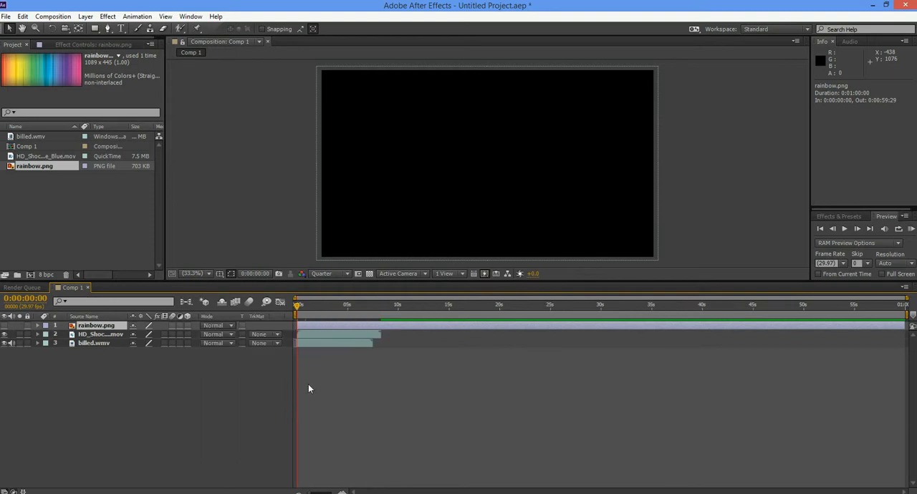
- Set the blending mode of the HD_Shockwave_Blue.mov layer to Add
{"action": "left_click", "coordinate": [218, 334]}
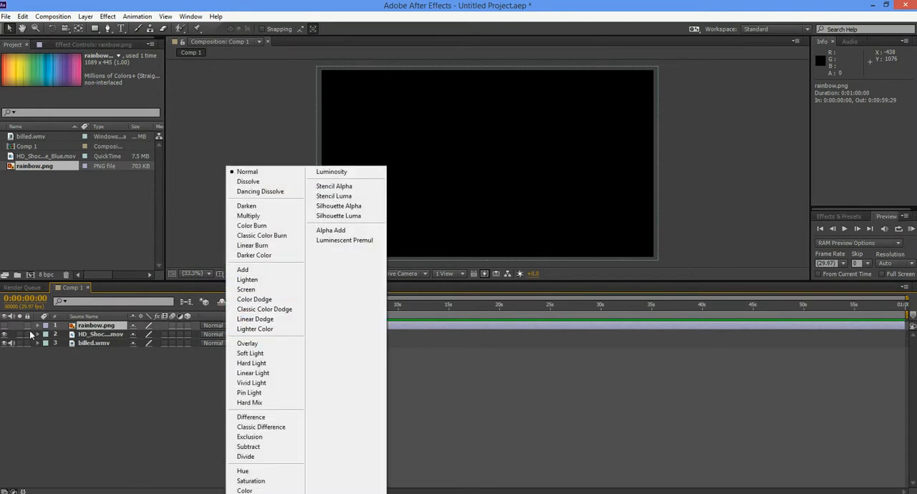
{"action": "left_click", "coordinate": [112, 336]}
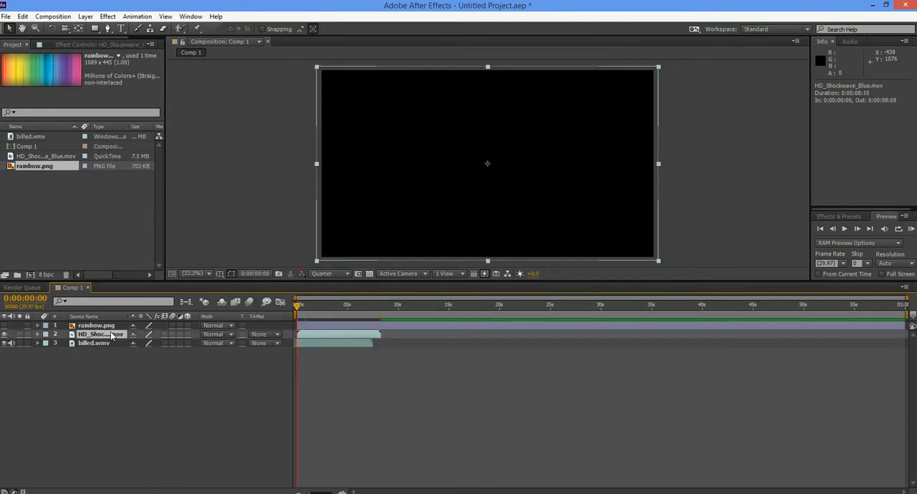
{"action": "left_click", "coordinate": [231, 334]}
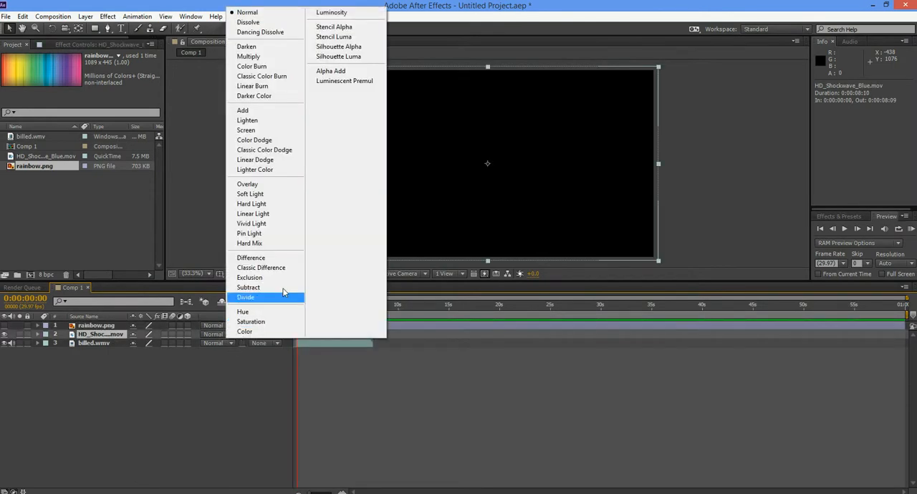
{"action": "left_click", "coordinate": [285, 113]}
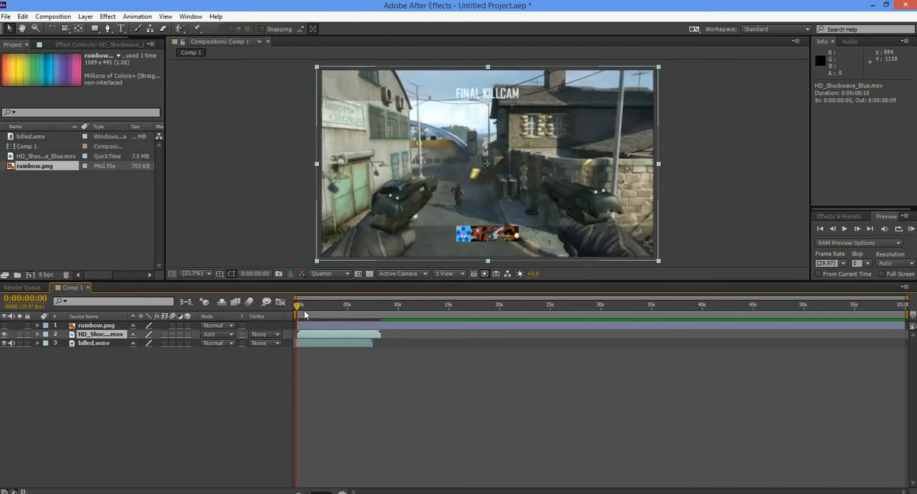
- Scrub through the blended shockwave and enable time remapping on the HD_Shockwave_Blue.mov layer
{"action": "key", "text": "space"}
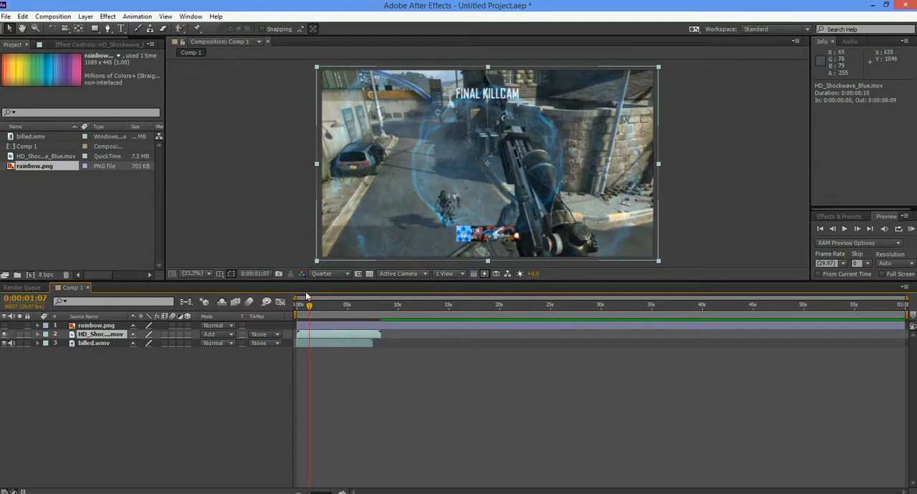
{"action": "left_click_drag", "start_coordinate": [310, 307], "coordinate": [339, 311]}
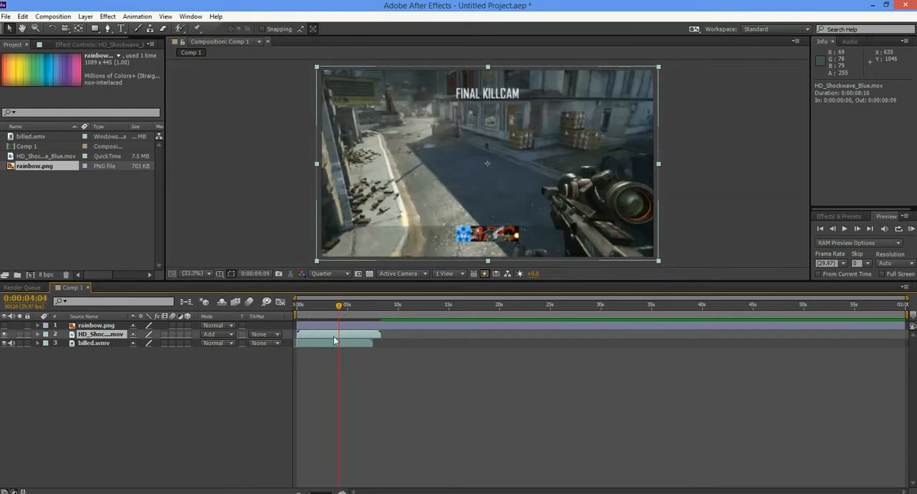
{"action": "right_click", "coordinate": [334, 341]}
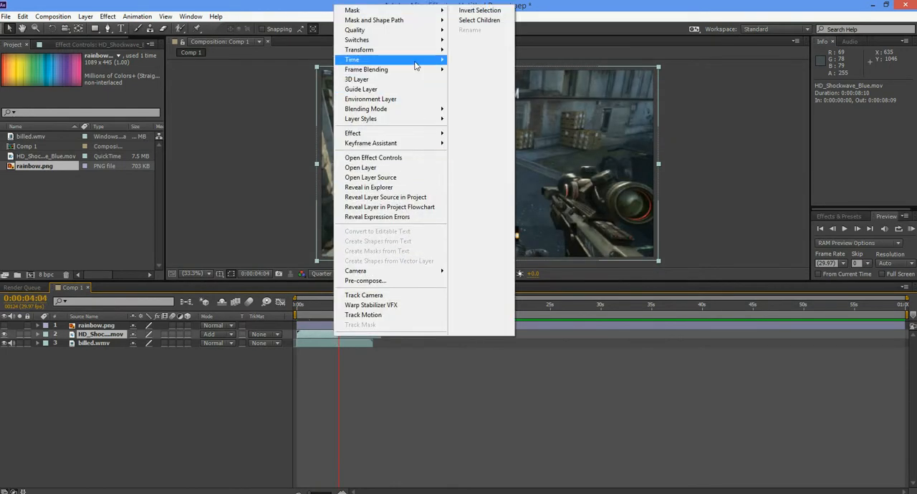
{"action": "mouse_move", "coordinate": [422, 60]}
{"action": "left_click", "coordinate": [482, 64]}
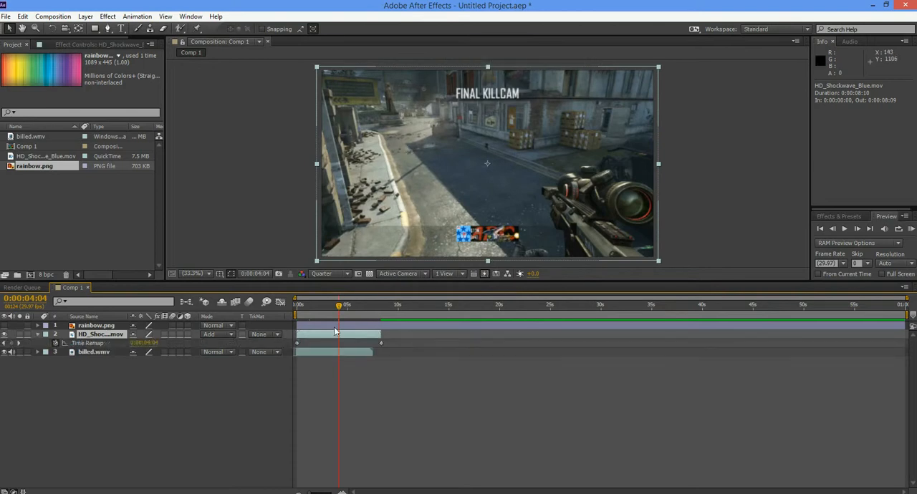
- Add a Time Remap keyframe to the HD_Shockwave_Blue.mov layer at 0:00:00:21, where the shockwave starts to appear
{"action": "left_click_drag", "start_coordinate": [340, 305], "coordinate": [309, 315]}
{"action": "left_click", "coordinate": [832, 228]}
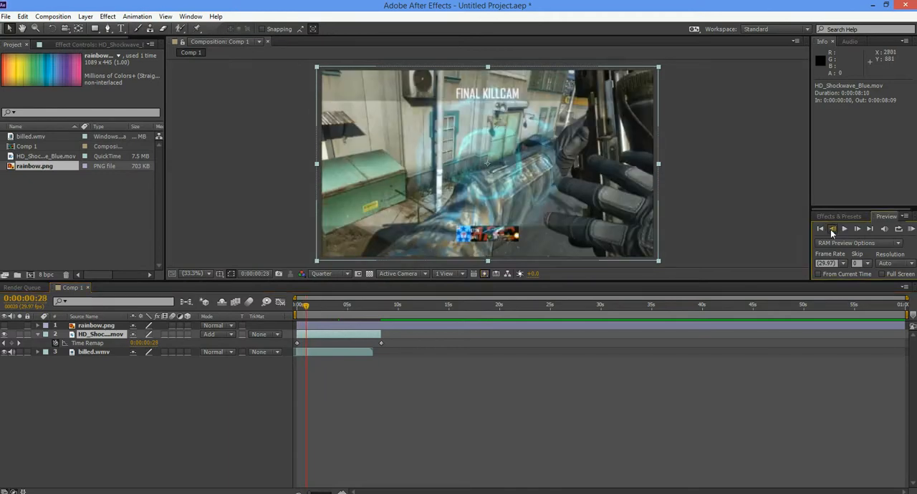
{"action": "left_click", "coordinate": [832, 228]}
{"action": "left_click", "coordinate": [832, 229]}
{"action": "left_click", "coordinate": [831, 231]}
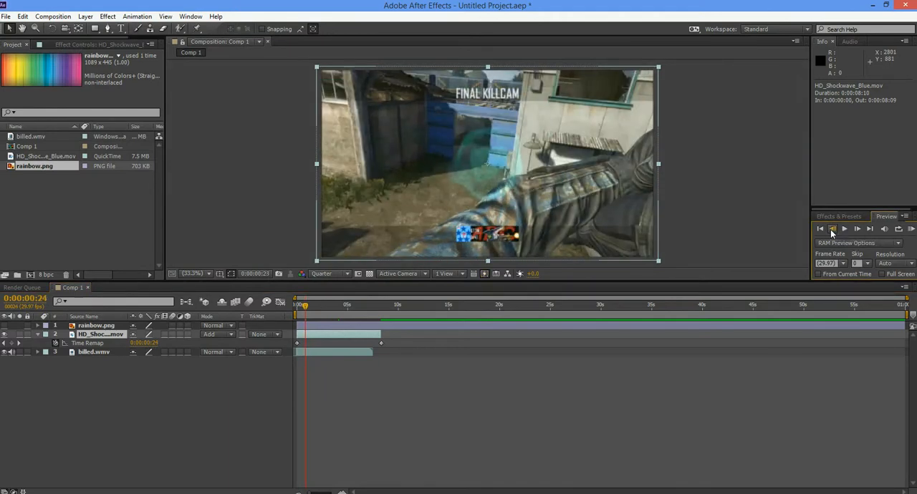
{"action": "left_click", "coordinate": [831, 231]}
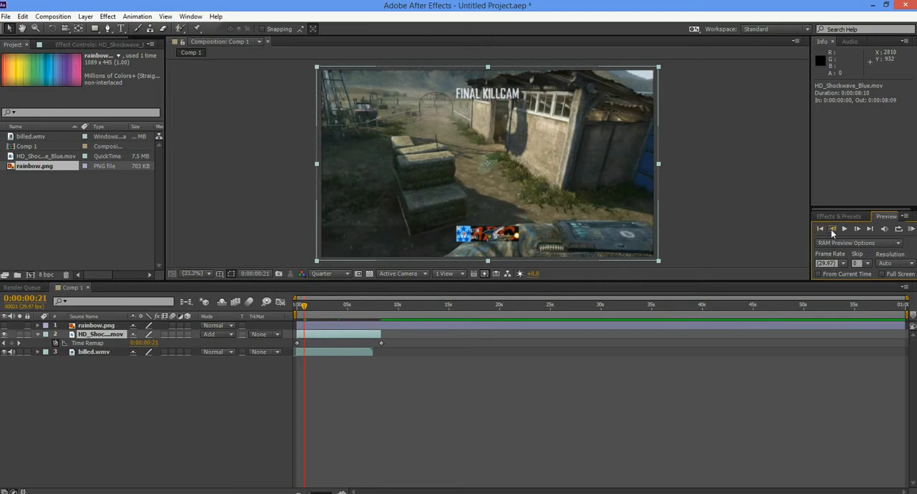
{"action": "left_click", "coordinate": [831, 230]}
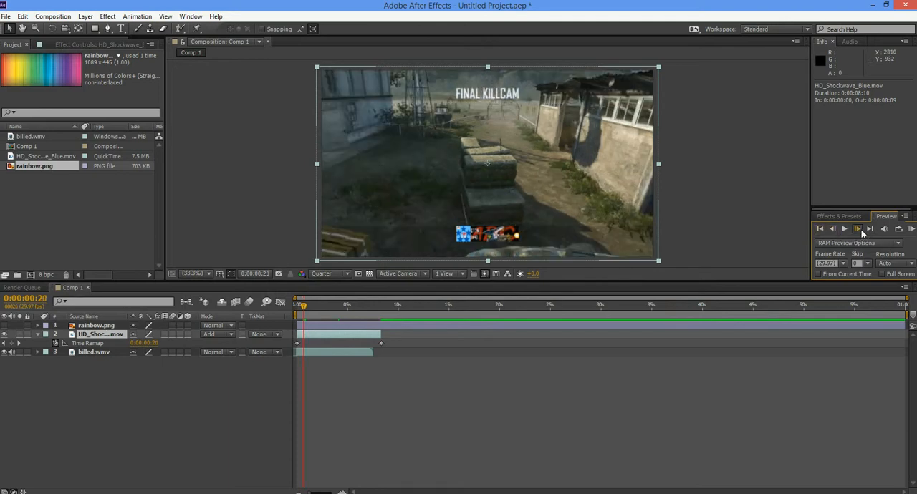
{"action": "left_click", "coordinate": [858, 230]}
{"action": "left_click", "coordinate": [12, 343]}
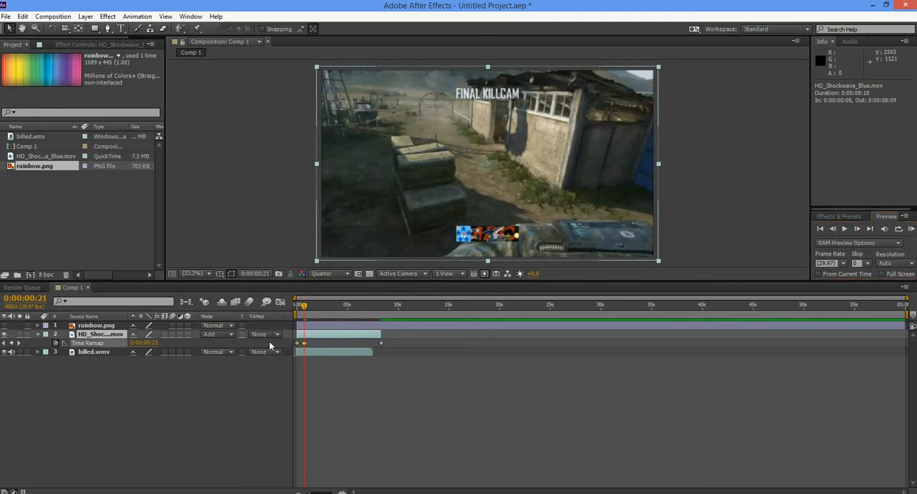
- Add a Time Remap keyframe at 0:00:01:19, where the shockwave has faded out, and move it earlier to 0:00:01:08
{"action": "left_click", "coordinate": [858, 229]}
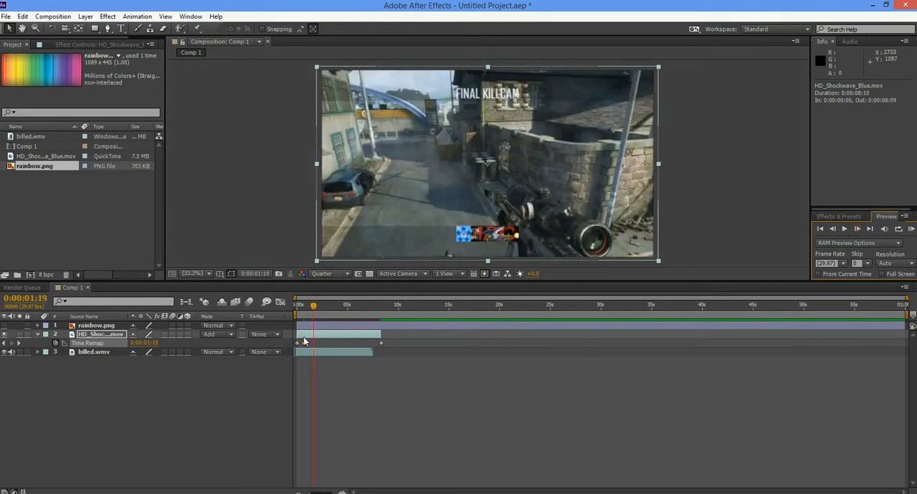
{"action": "left_click", "coordinate": [11, 343]}
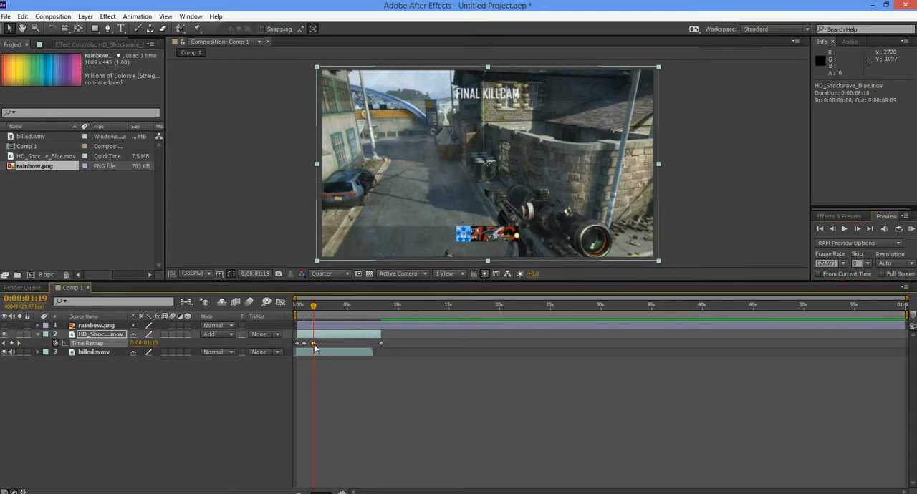
{"action": "left_click_drag", "start_coordinate": [313, 346], "coordinate": [312, 345]}
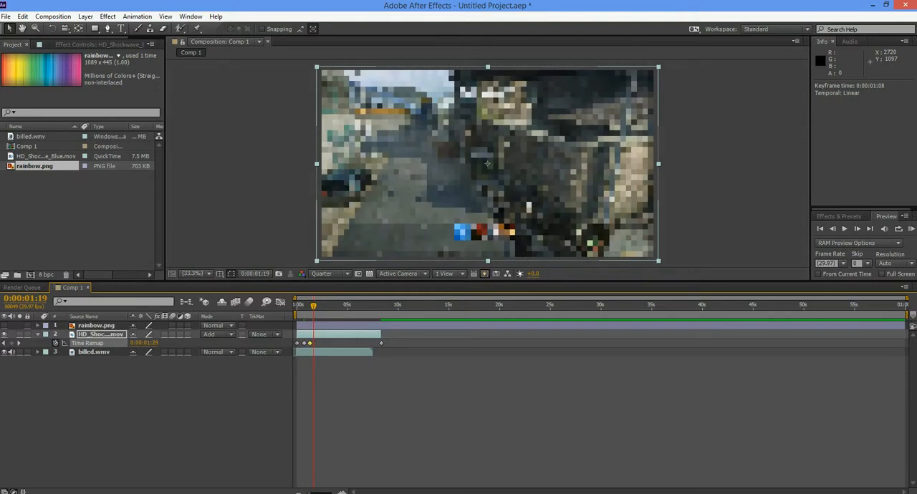
- Preview the sped-up shockwave and move its third Time Remap keyframe earlier to 0:00:01:06
{"action": "left_click", "coordinate": [912, 229]}
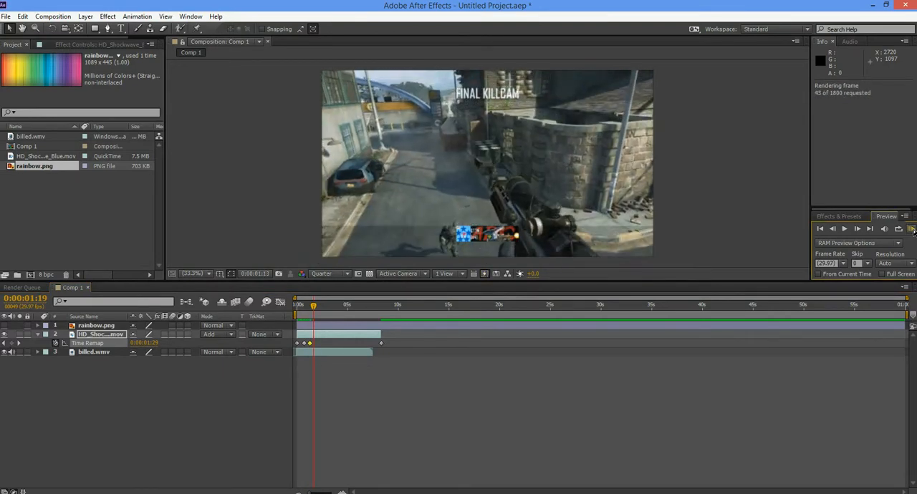
{"action": "key", "text": "space"}
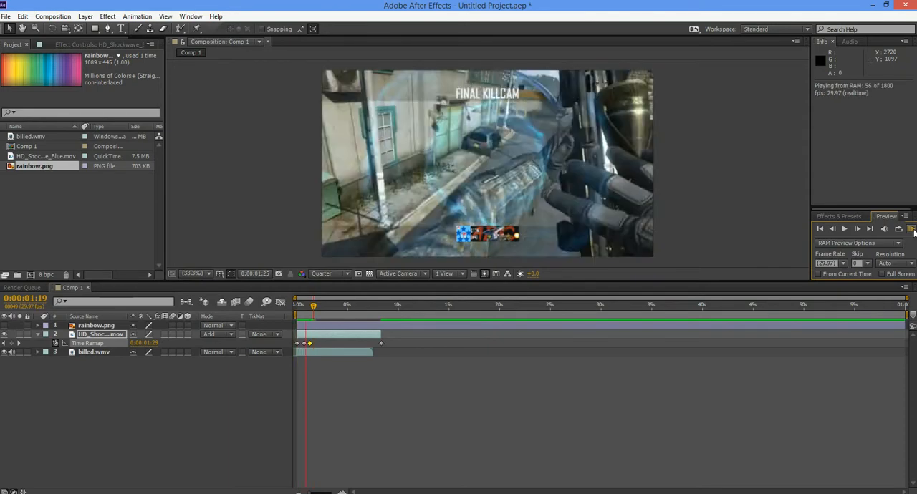
{"action": "key", "text": "space"}
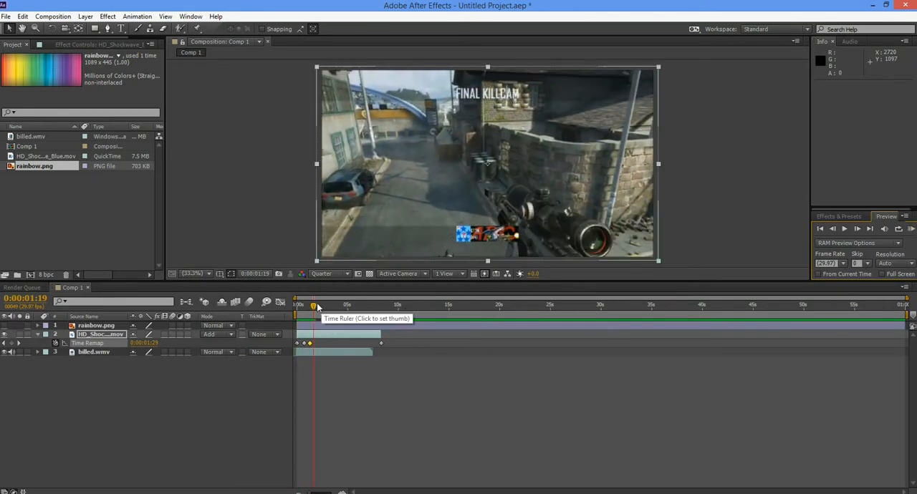
{"action": "left_click_drag", "start_coordinate": [310, 345], "coordinate": [307, 345]}
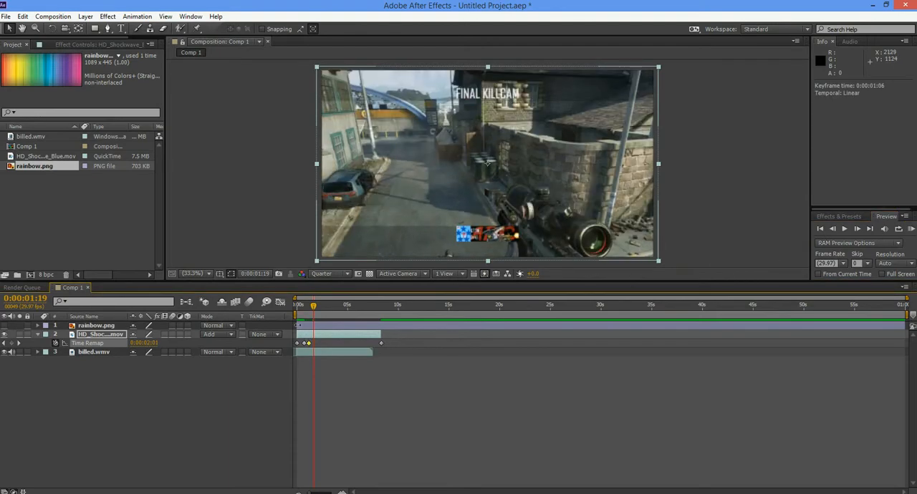
- Find the gunshot frame at 0:00:04:07 and slide the HD_Shockwave_Blue.mov layer to start at 0:00:03:16, aligning its second keyframe with the shot
{"action": "left_click_drag", "start_coordinate": [308, 310], "coordinate": [339, 317]}
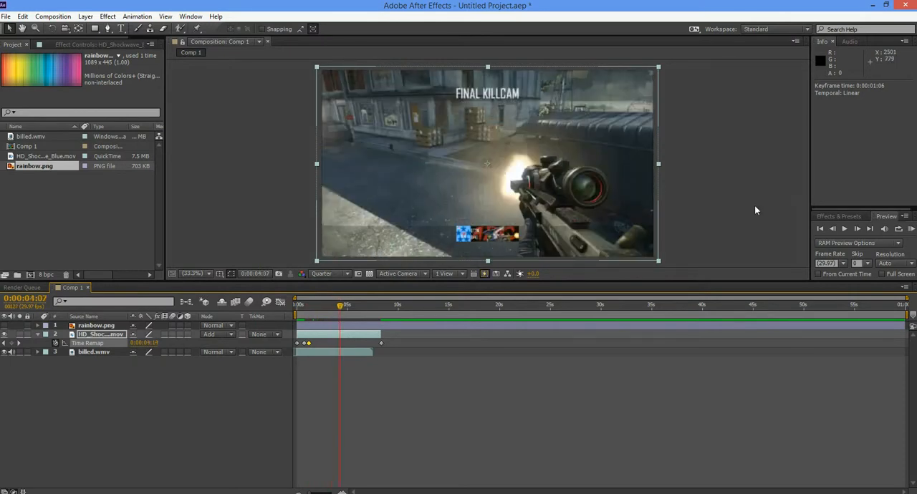
{"action": "left_click", "coordinate": [833, 228]}
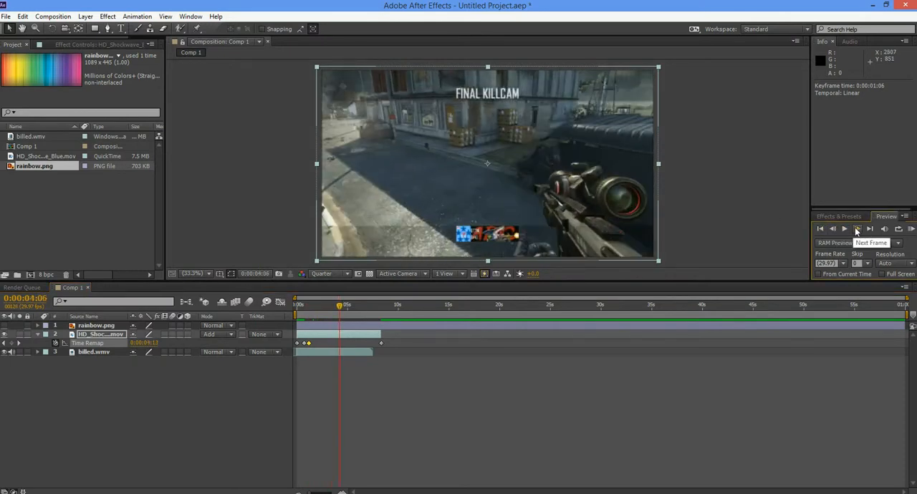
{"action": "left_click", "coordinate": [856, 228]}
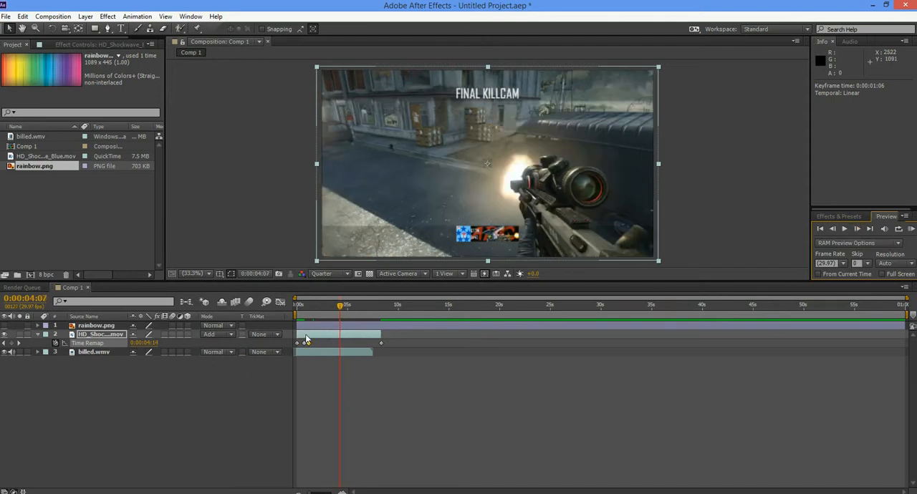
{"action": "left_click_drag", "start_coordinate": [309, 333], "coordinate": [345, 340]}
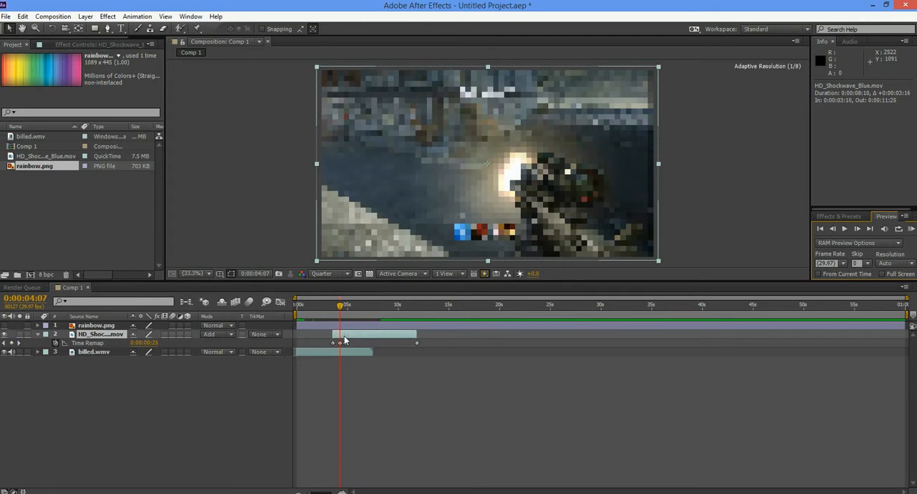
{"action": "left_click_drag", "start_coordinate": [344, 340], "coordinate": [344, 340]}
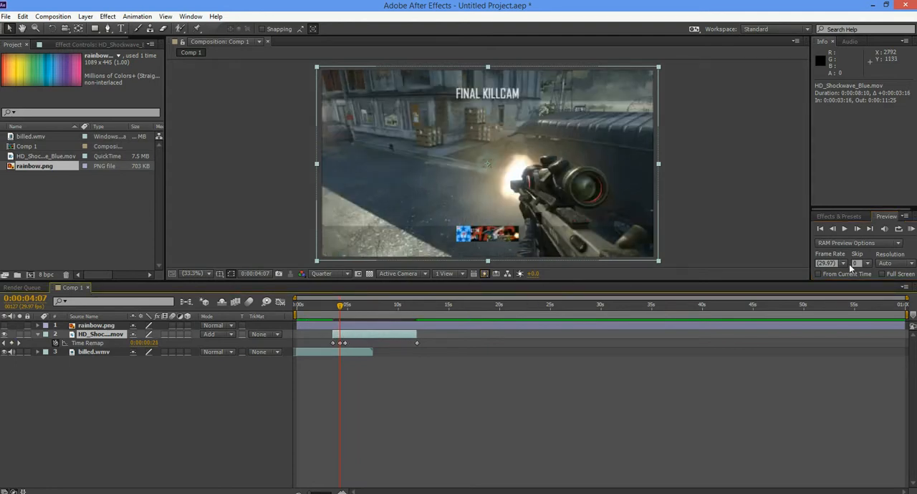
- Step through the frames around the gunshot and RAM-preview the composition to check the shockwave's timing
{"action": "left_click", "coordinate": [833, 229]}
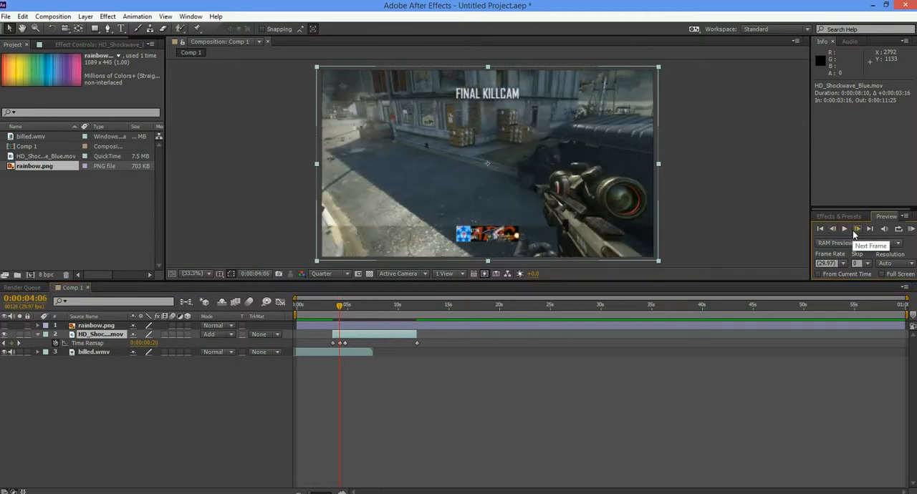
{"action": "left_click", "coordinate": [857, 229]}
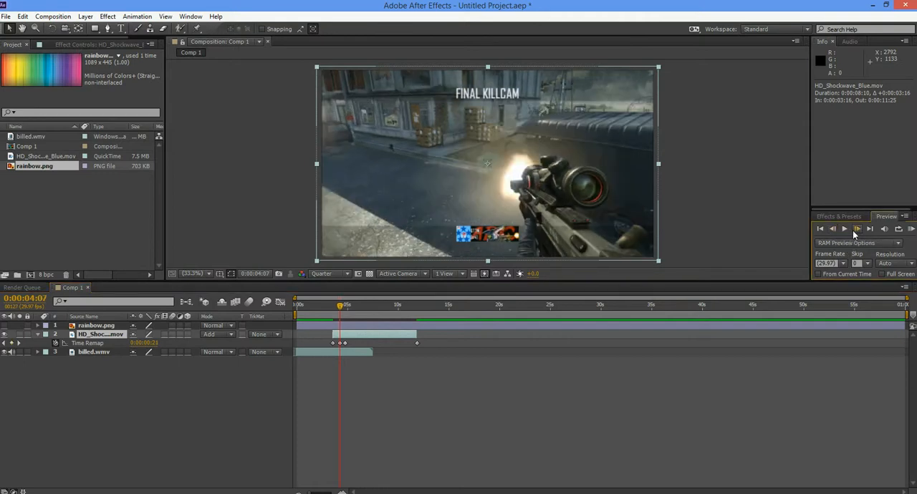
{"action": "left_click", "coordinate": [854, 230]}
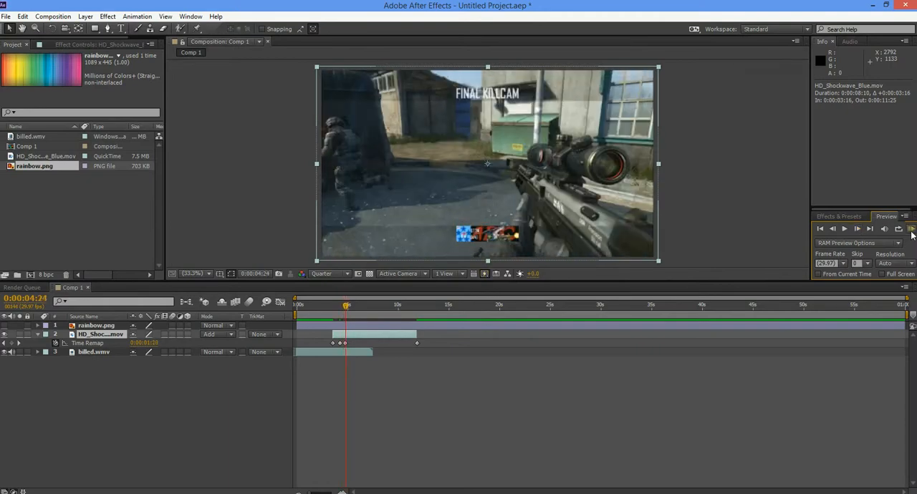
{"action": "left_click", "coordinate": [912, 229]}
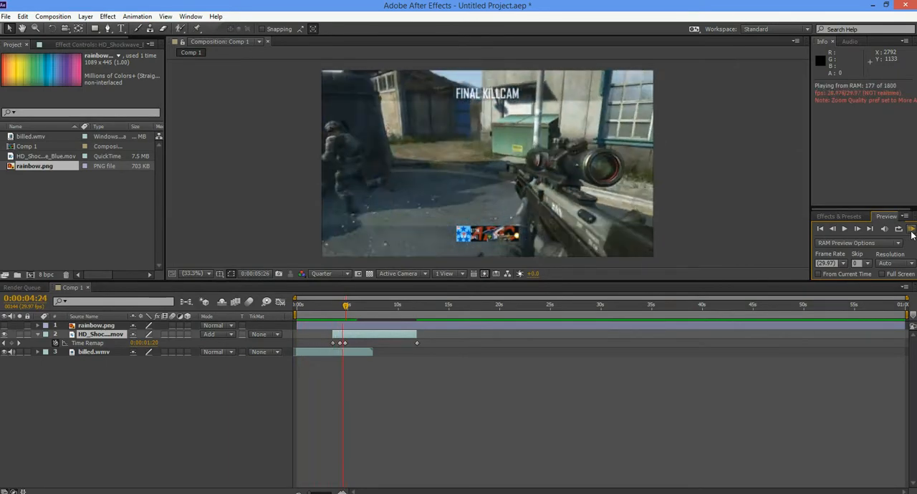
{"action": "left_click", "coordinate": [911, 233]}
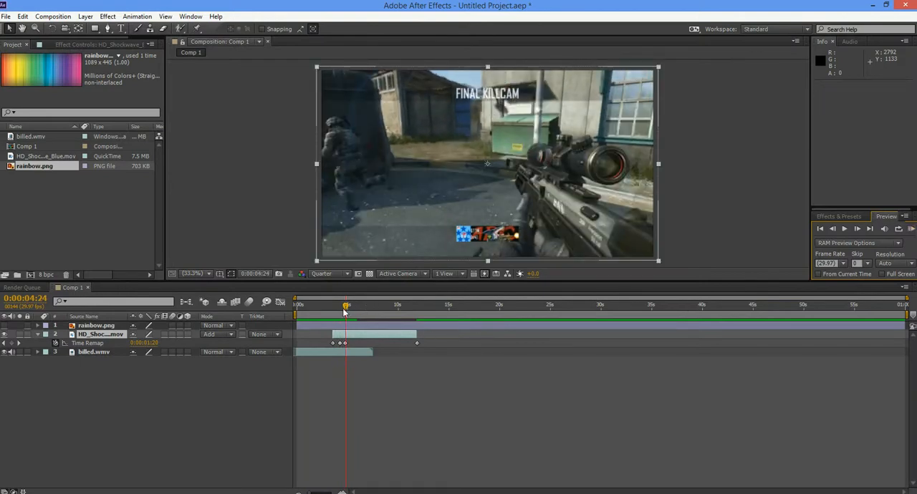
{"action": "left_click", "coordinate": [912, 231]}
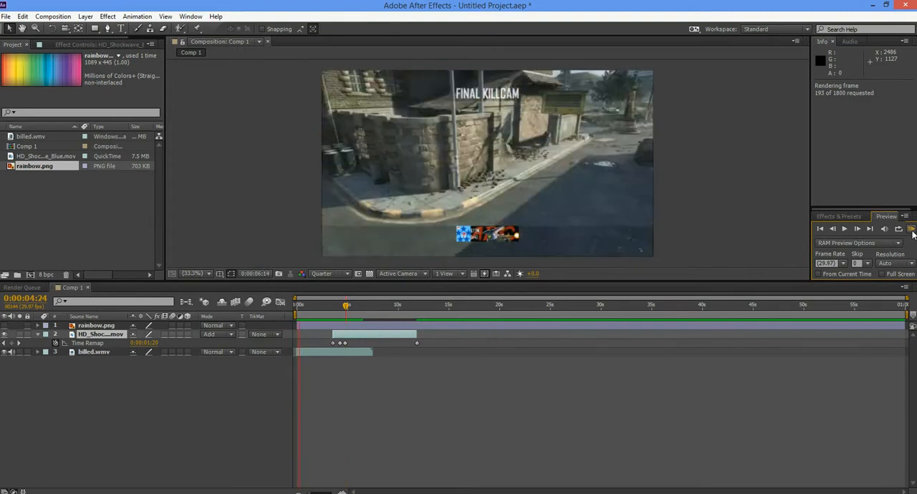
{"action": "left_click", "coordinate": [912, 233]}
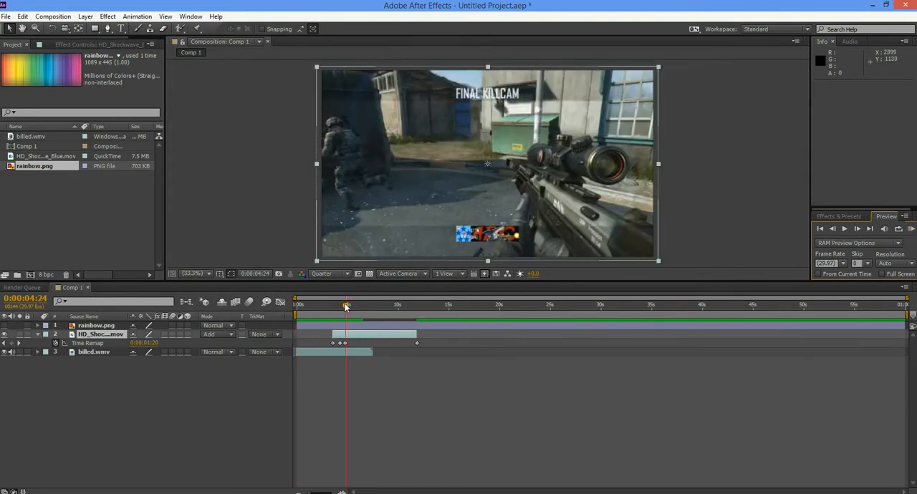
- Show the rainbow.png layer, place the playhead at 0:00:04:00, expand the layer's Transform properties and collapse the shockwave layer
{"action": "left_click_drag", "start_coordinate": [344, 307], "coordinate": [341, 307]}
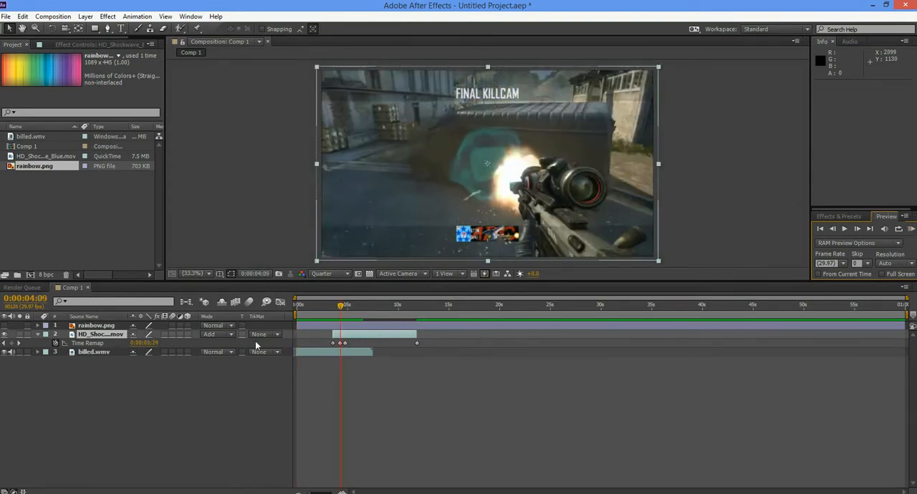
{"action": "left_click", "coordinate": [5, 326]}
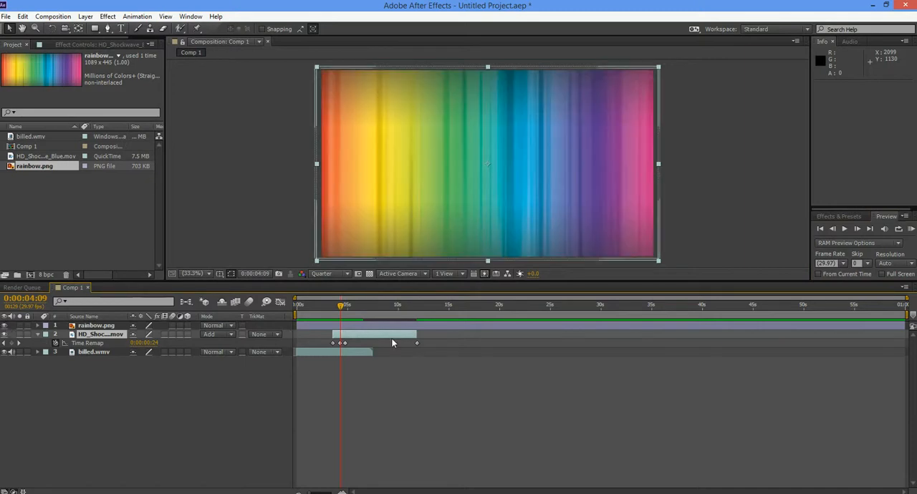
{"action": "left_click_drag", "start_coordinate": [341, 306], "coordinate": [342, 311]}
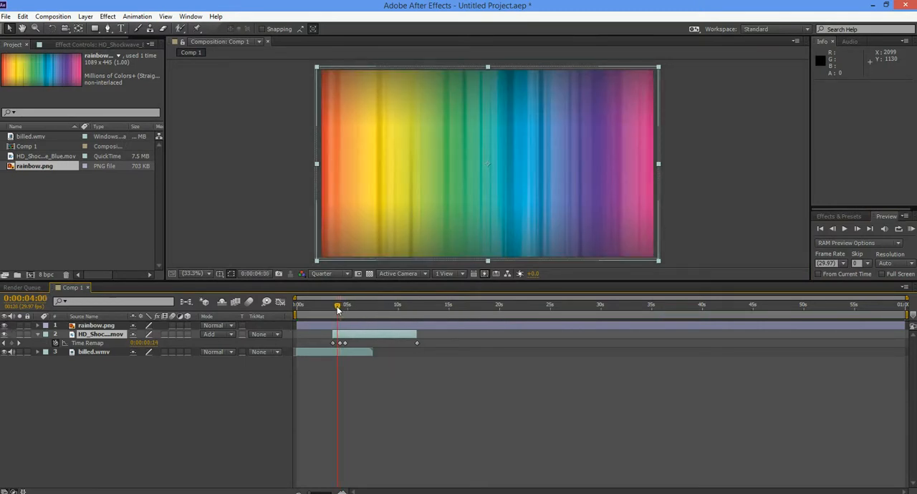
{"action": "left_click", "coordinate": [39, 327]}
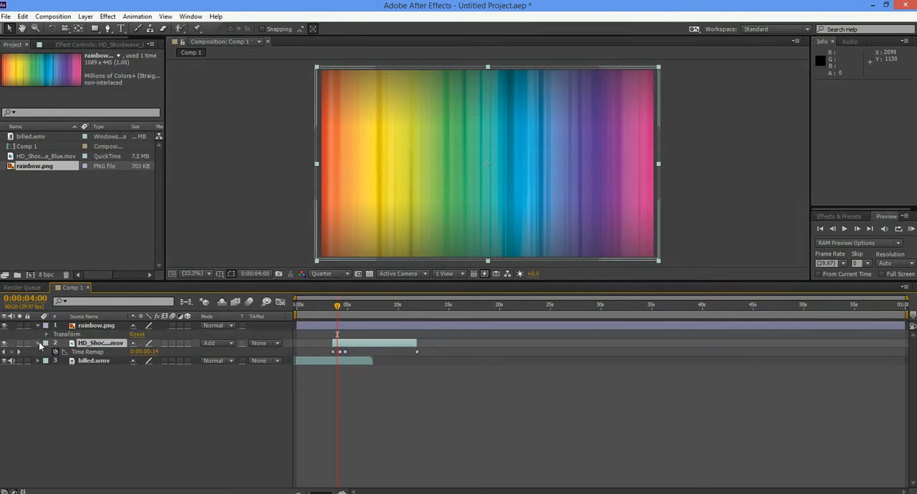
{"action": "left_click", "coordinate": [38, 343]}
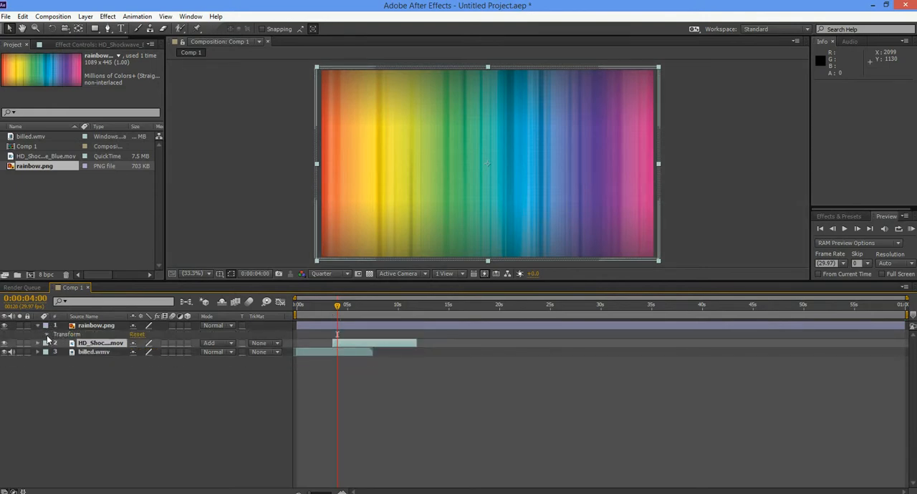
{"action": "left_click", "coordinate": [46, 336]}
- Try the Add blending mode on the rainbow.png layer and settle on Overlay
{"action": "left_click", "coordinate": [222, 326]}
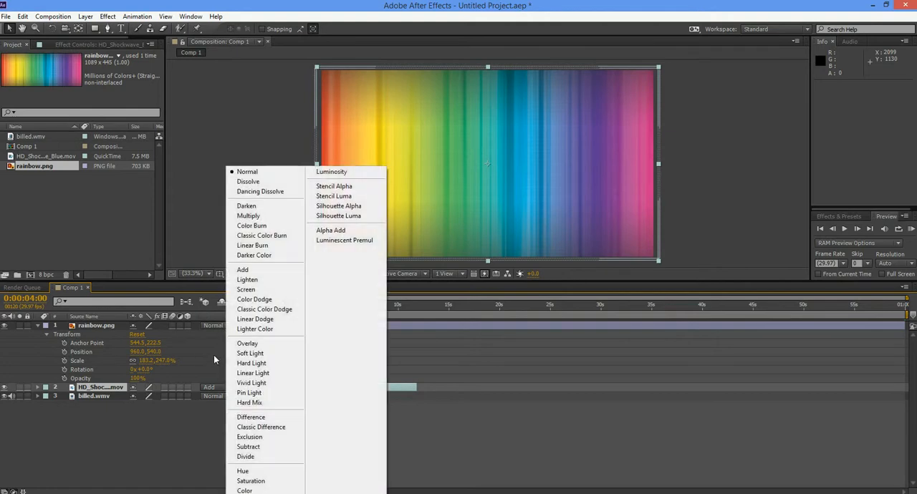
{"action": "left_click", "coordinate": [247, 268]}
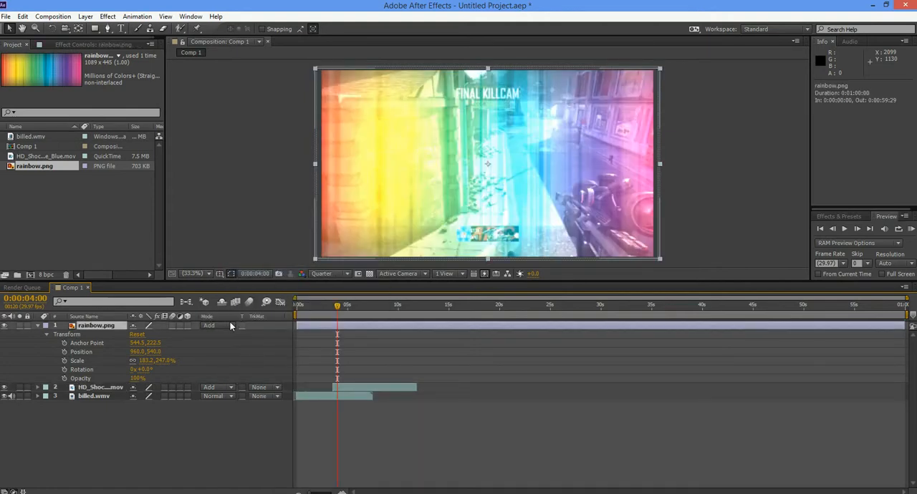
{"action": "left_click", "coordinate": [231, 326]}
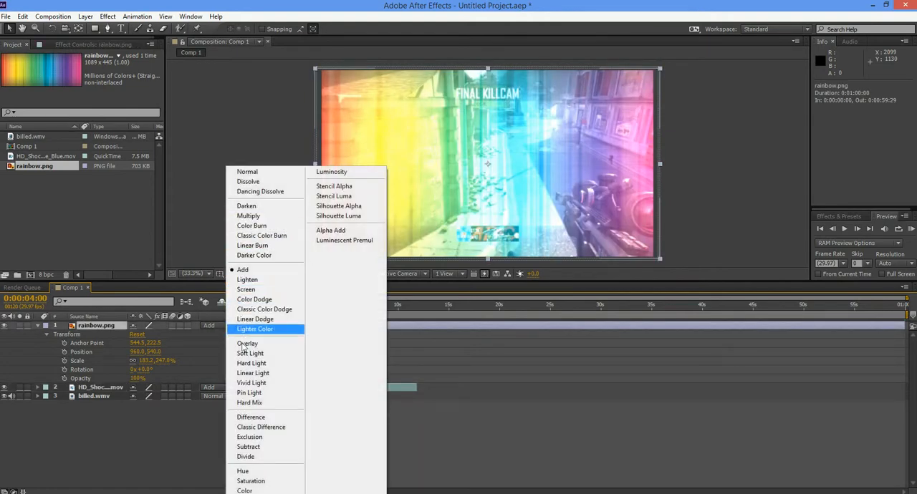
{"action": "left_click", "coordinate": [245, 345]}
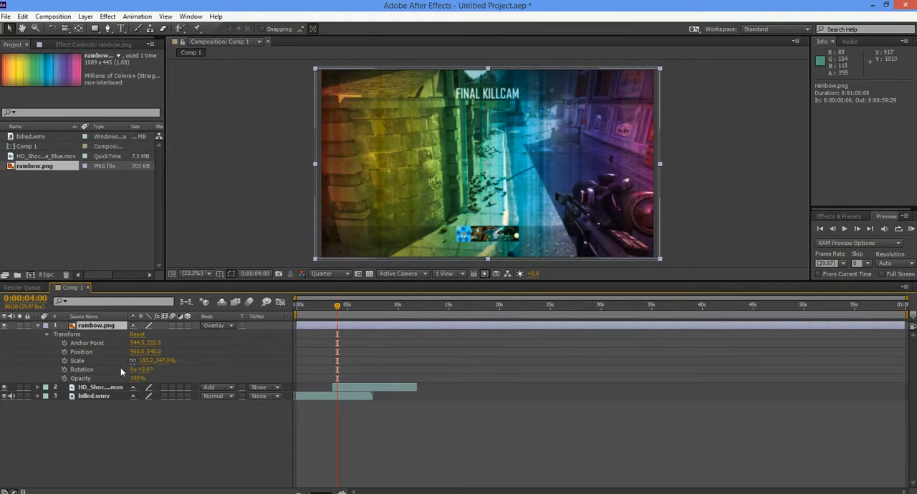
- Enable Scale keyframing on the rainbow.png layer at 0:00:04:00 and advance to the gunshot frame at 0:00:04:07
{"action": "left_click", "coordinate": [64, 360]}
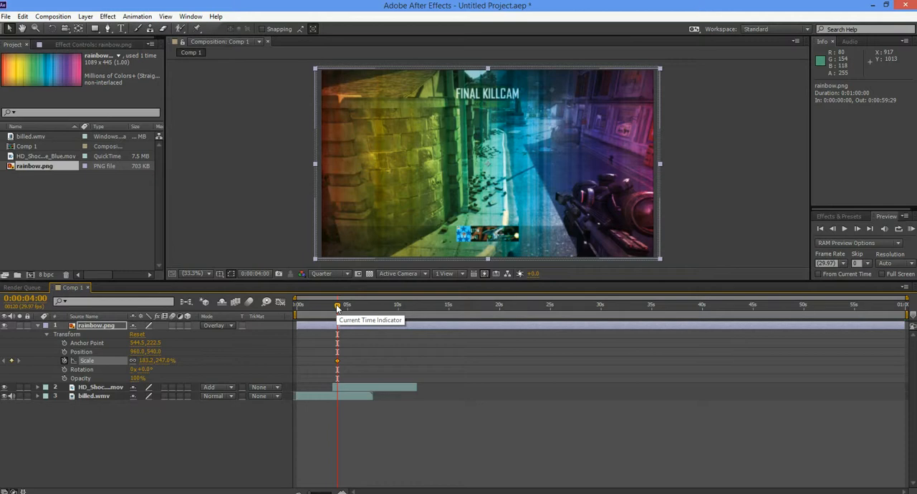
{"action": "left_click", "coordinate": [858, 229]}
{"action": "left_click", "coordinate": [858, 229]}
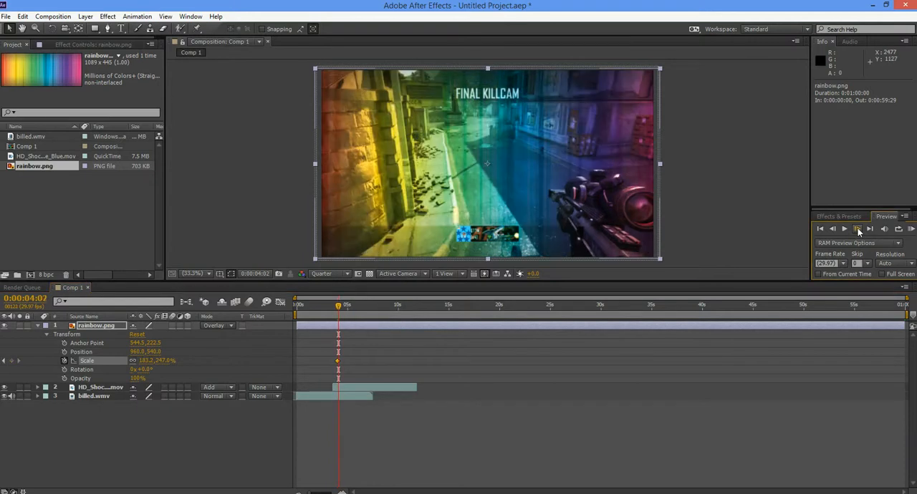
{"action": "left_click", "coordinate": [857, 229]}
{"action": "left_click", "coordinate": [857, 230]}
{"action": "left_click", "coordinate": [858, 230]}
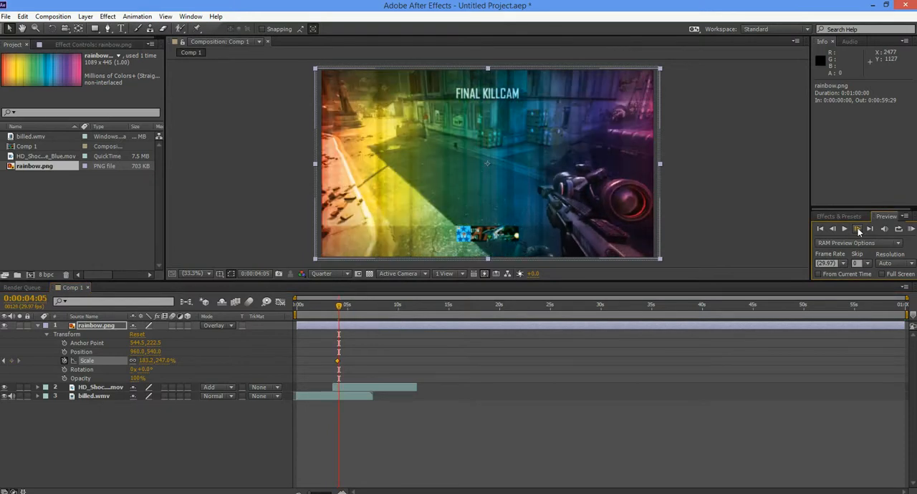
{"action": "left_click", "coordinate": [858, 229]}
{"action": "left_click", "coordinate": [857, 229]}
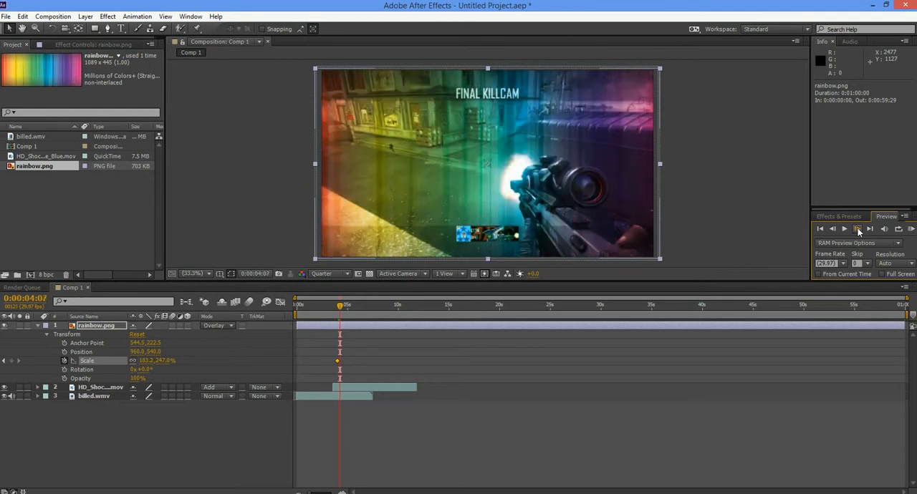
- Split the rainbow.png layer at 0:00:04:07 and delete the part before the gunshot
{"action": "left_click", "coordinate": [99, 327]}
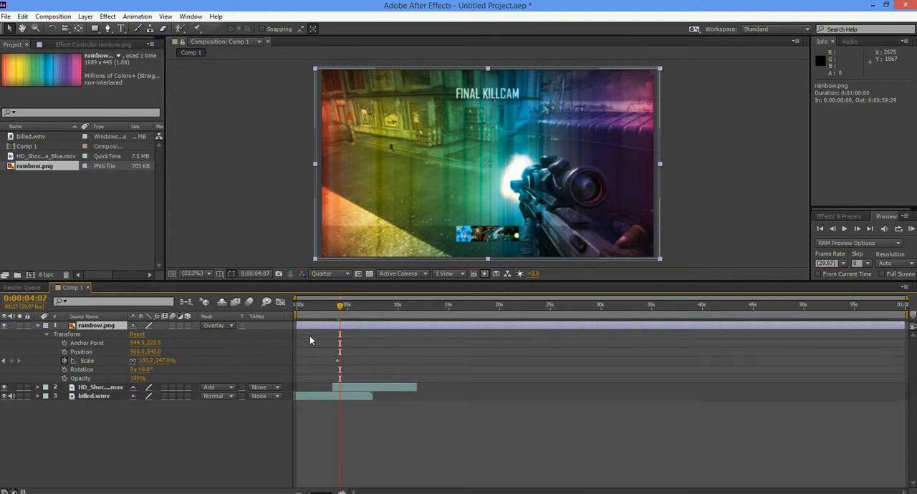
{"action": "key", "text": "ctrl+shift+d"}
{"action": "left_click", "coordinate": [94, 337]}
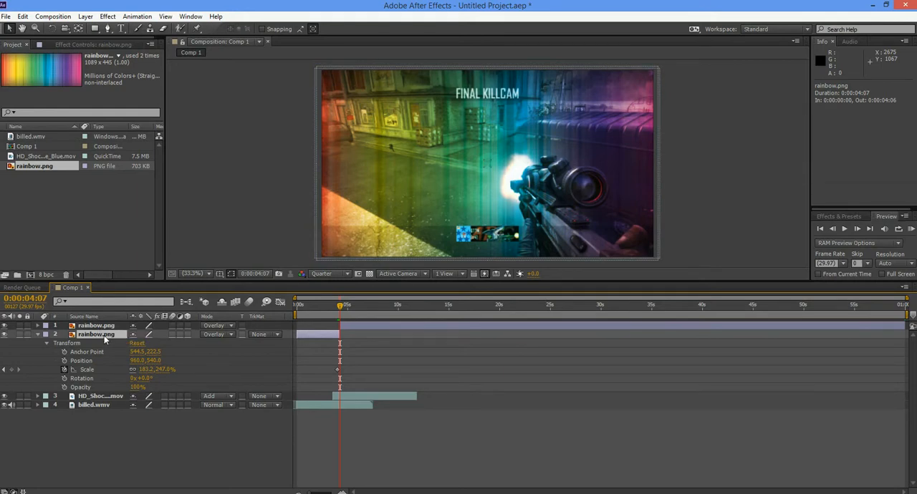
{"action": "key", "text": "Delete"}
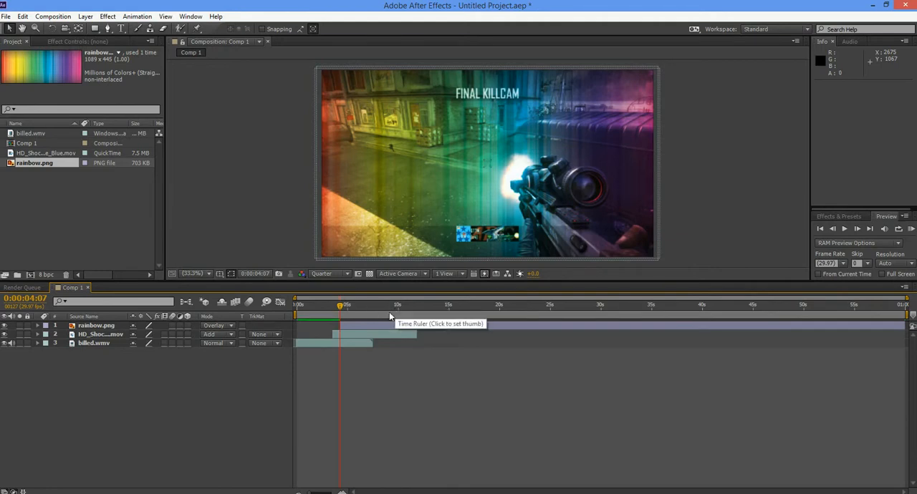
- Scale the rainbow.png layer to about 8%, 15% at 0:00:04:07, 22%, 43% at 0:00:04:08 and 45%, 96% at 0:00:04:09
{"action": "left_click", "coordinate": [347, 326]}
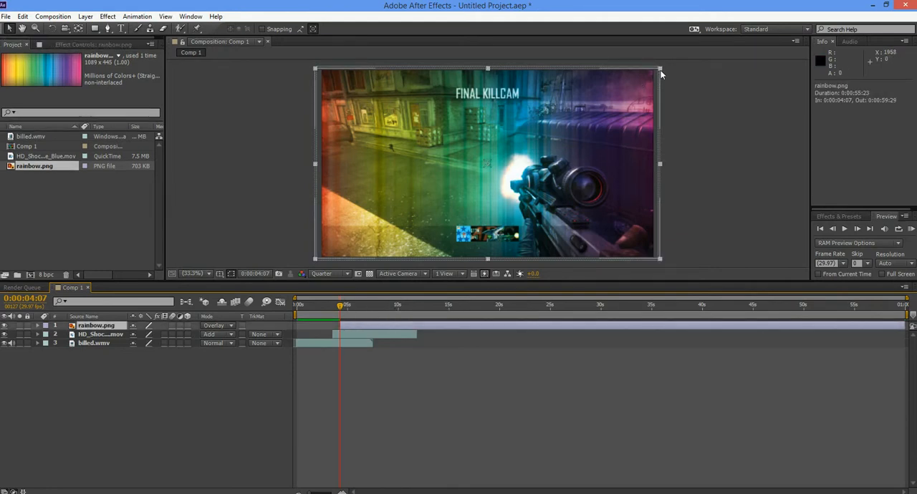
{"action": "left_click_drag", "start_coordinate": [660, 69], "coordinate": [495, 161]}
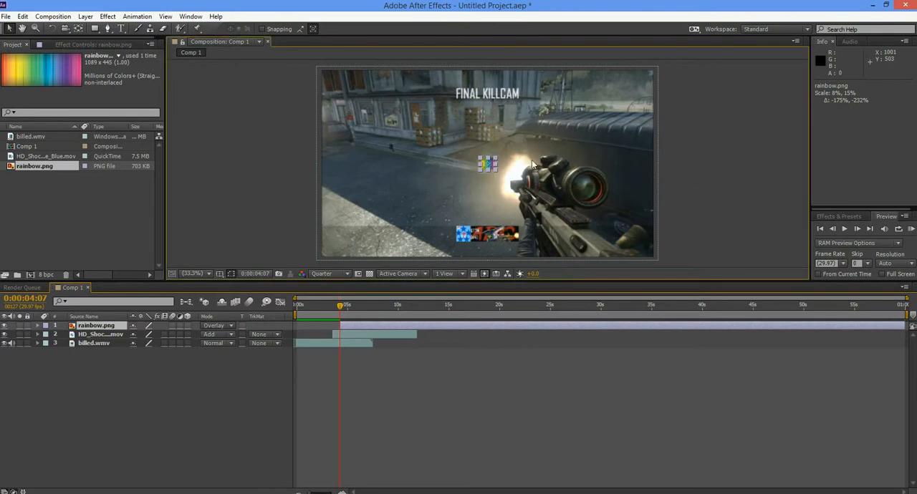
{"action": "left_click", "coordinate": [858, 228]}
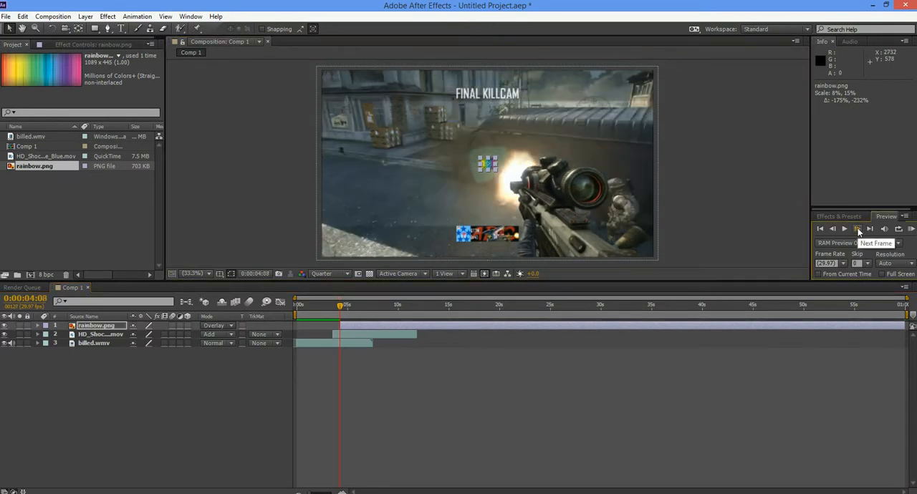
{"action": "left_click_drag", "start_coordinate": [494, 162], "coordinate": [510, 147]}
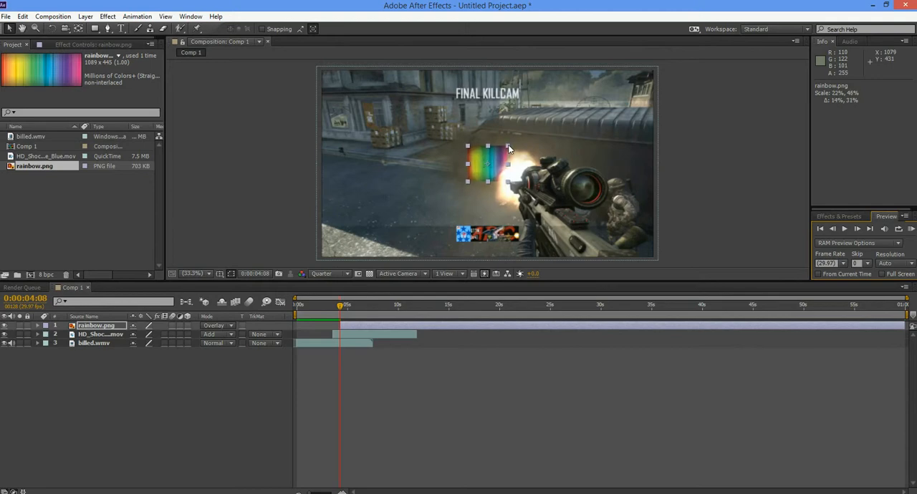
{"action": "left_click", "coordinate": [857, 228]}
{"action": "left_click_drag", "start_coordinate": [509, 146], "coordinate": [531, 126]}
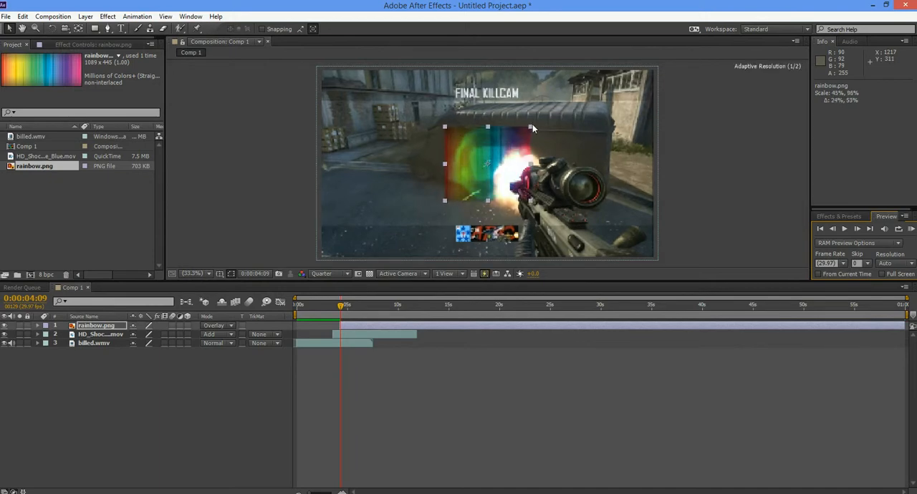
- Enlarge the rainbow frame by frame to about 65%, 142% at 0:00:04:10, 87%, 184%, 107%, 235%, and 129%, 274% at 0:00:04:13
{"action": "left_click", "coordinate": [858, 229]}
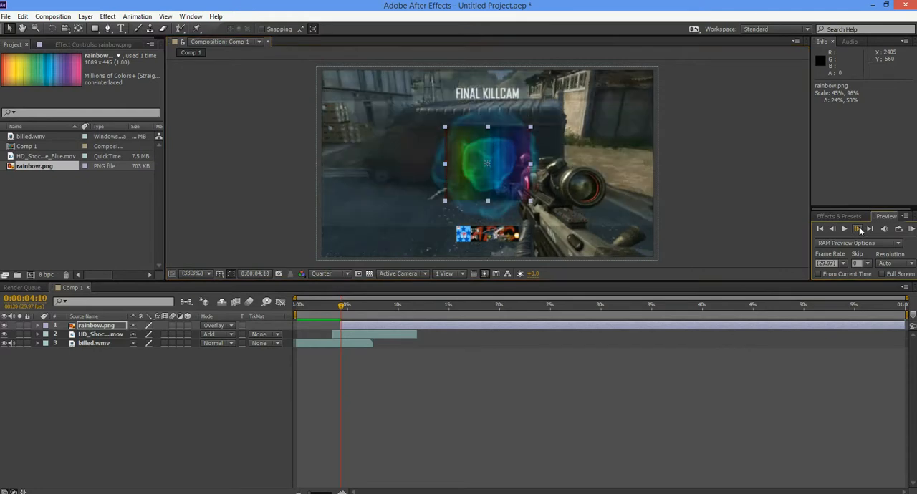
{"action": "left_click_drag", "start_coordinate": [531, 131], "coordinate": [549, 112]}
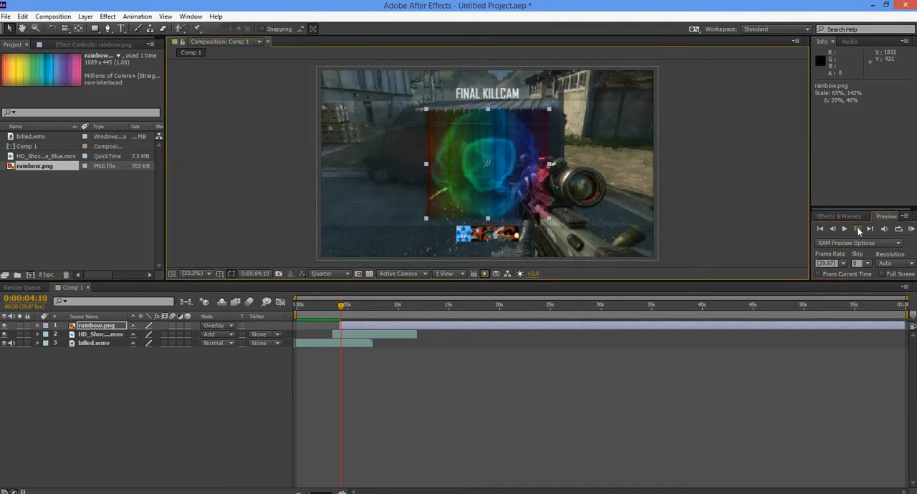
{"action": "left_click", "coordinate": [856, 228]}
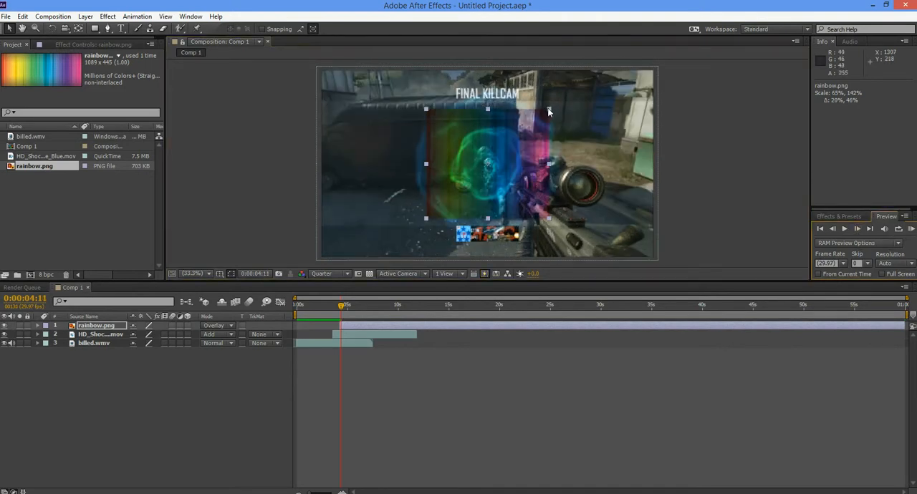
{"action": "left_click_drag", "start_coordinate": [549, 108], "coordinate": [569, 94]}
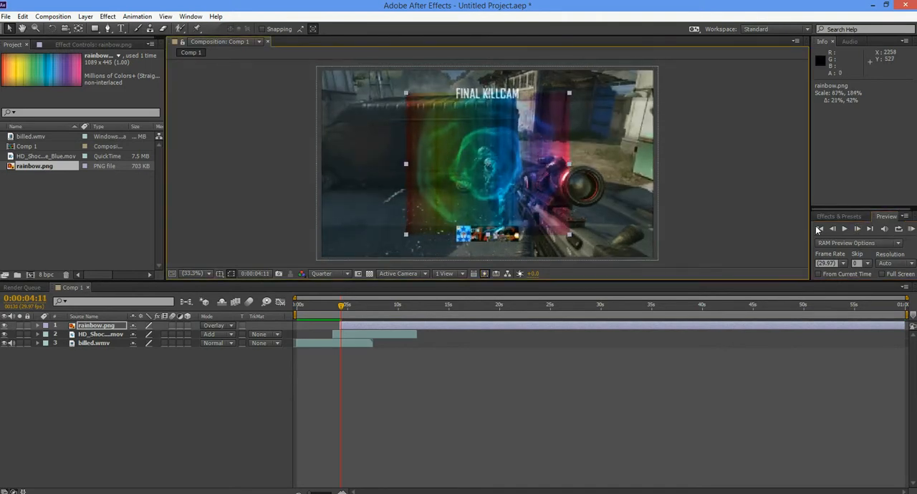
{"action": "left_click", "coordinate": [858, 229]}
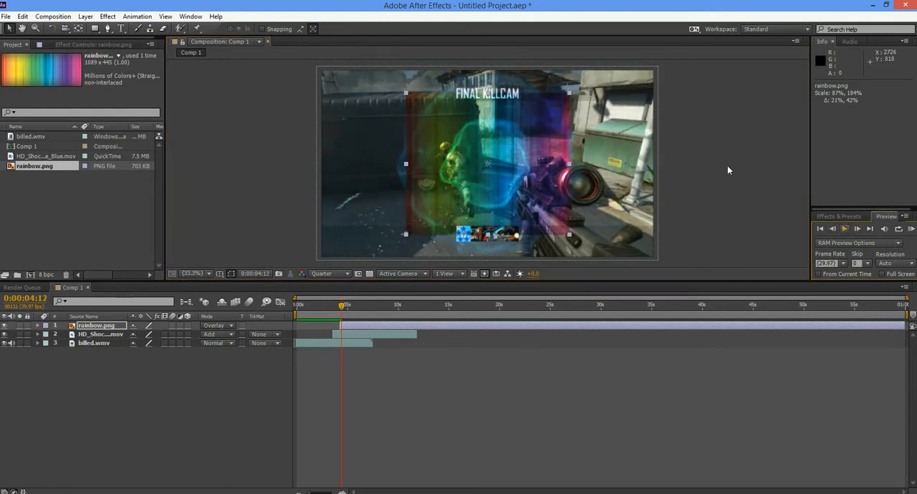
{"action": "left_click_drag", "start_coordinate": [585, 75], "coordinate": [603, 55]}
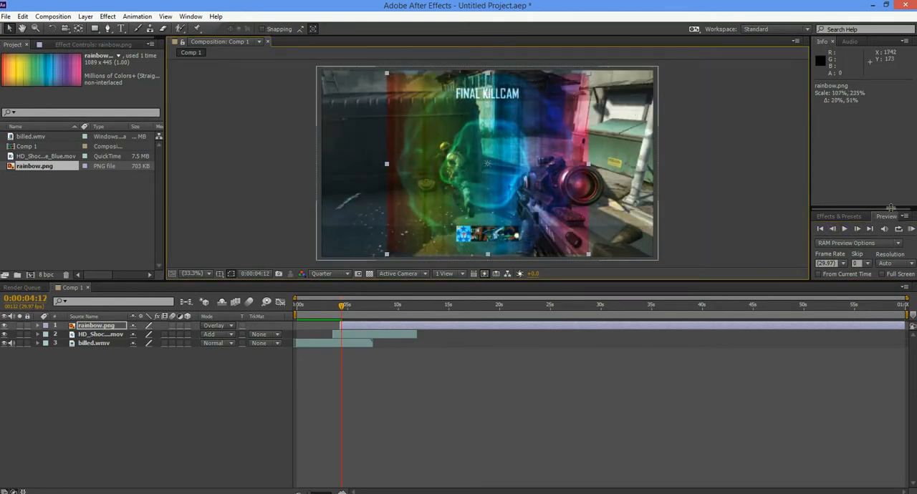
{"action": "left_click", "coordinate": [858, 229]}
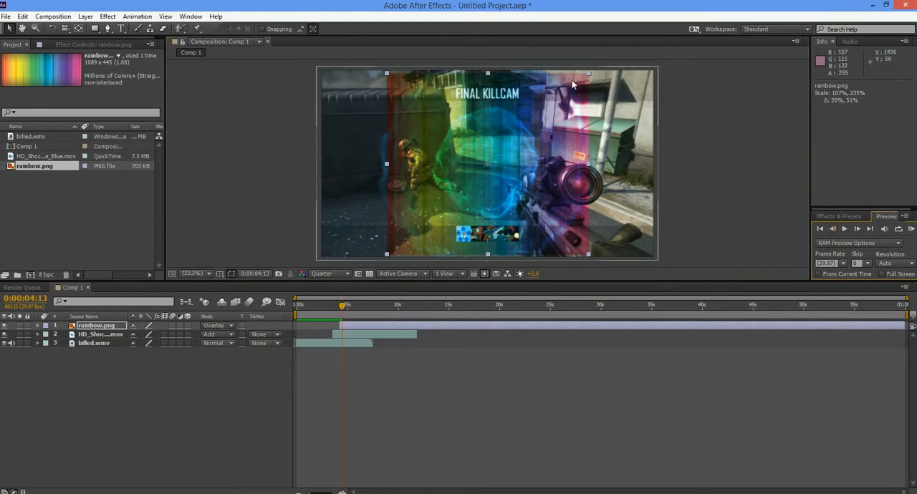
{"action": "left_click_drag", "start_coordinate": [589, 70], "coordinate": [609, 60]}
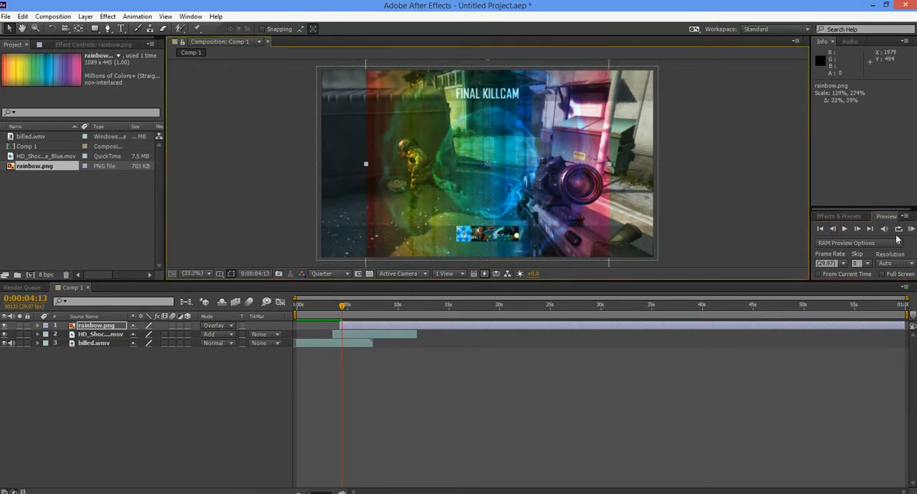
- Widen only the rainbow's horizontal scale to about 137% at 0:00:04:14, 151% at 0:00:04:15, 168% at 0:00:04:16 and 180% at 0:00:04:17
{"action": "left_click", "coordinate": [858, 229]}
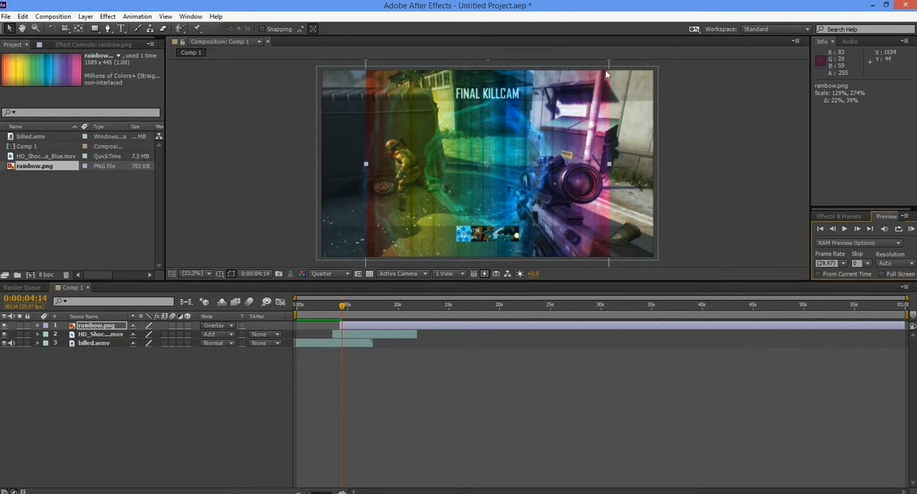
{"action": "left_click_drag", "start_coordinate": [611, 167], "coordinate": [618, 167]}
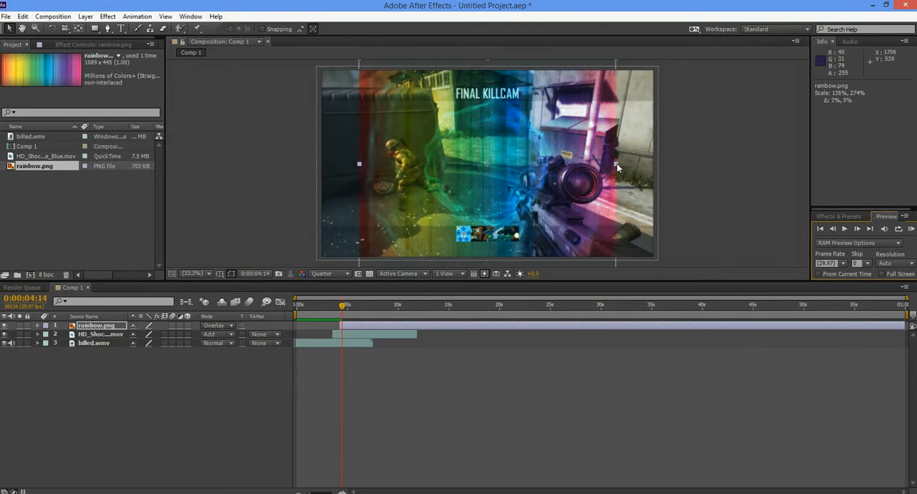
{"action": "left_click", "coordinate": [857, 228]}
{"action": "left_click_drag", "start_coordinate": [622, 167], "coordinate": [635, 168]}
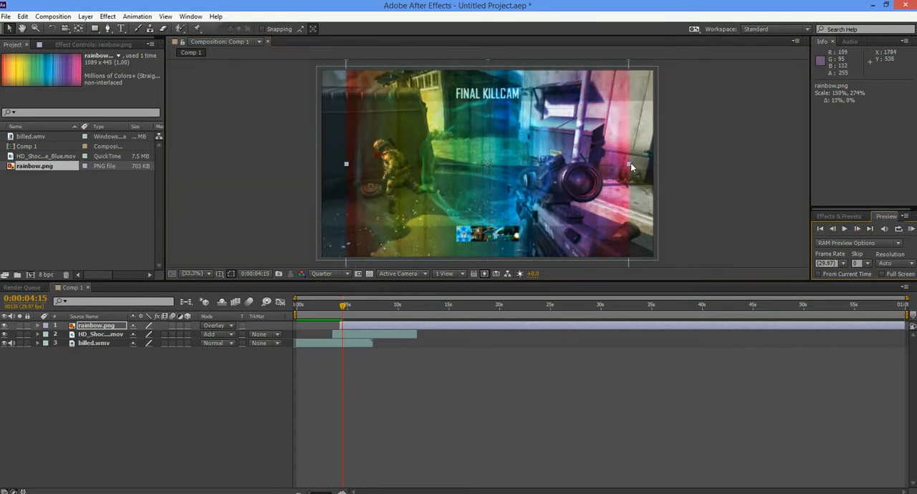
{"action": "left_click", "coordinate": [857, 229]}
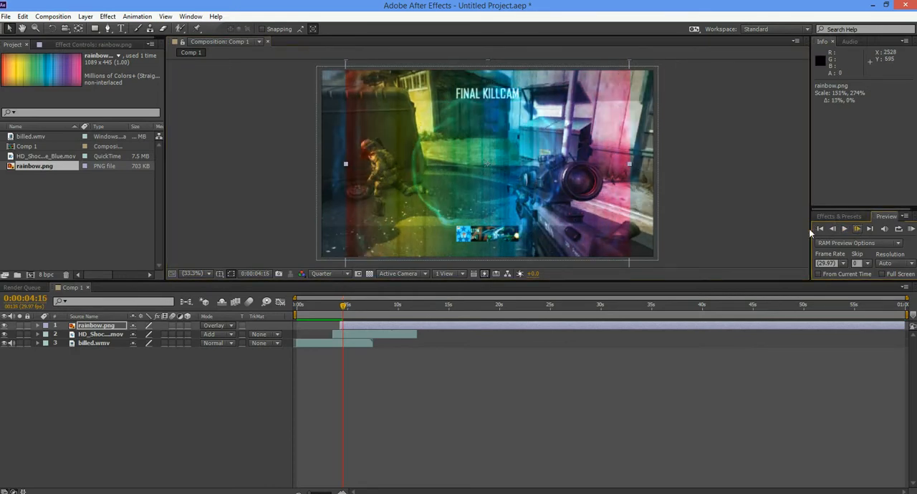
{"action": "left_click_drag", "start_coordinate": [630, 165], "coordinate": [645, 168]}
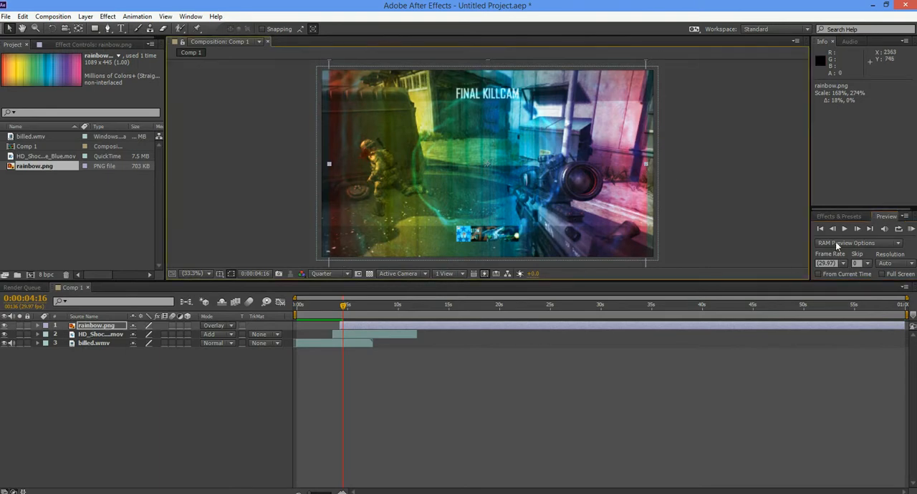
{"action": "left_click", "coordinate": [859, 229]}
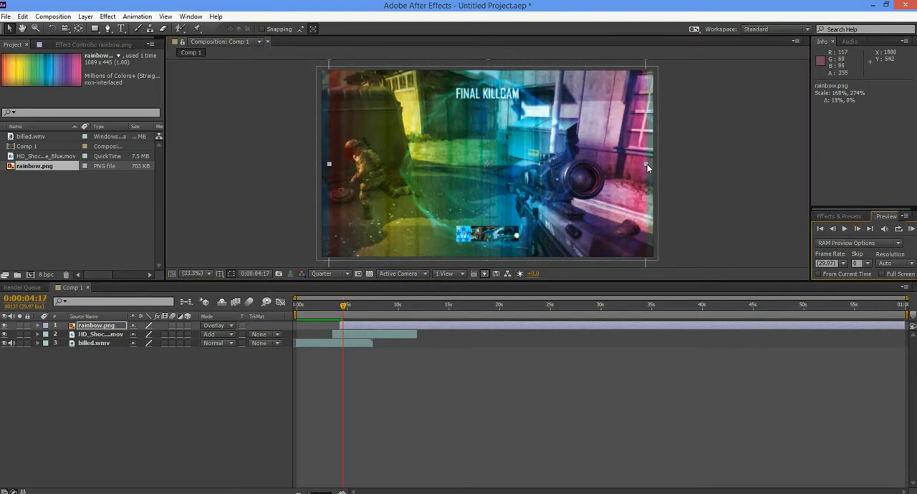
{"action": "left_click_drag", "start_coordinate": [647, 164], "coordinate": [657, 163]}
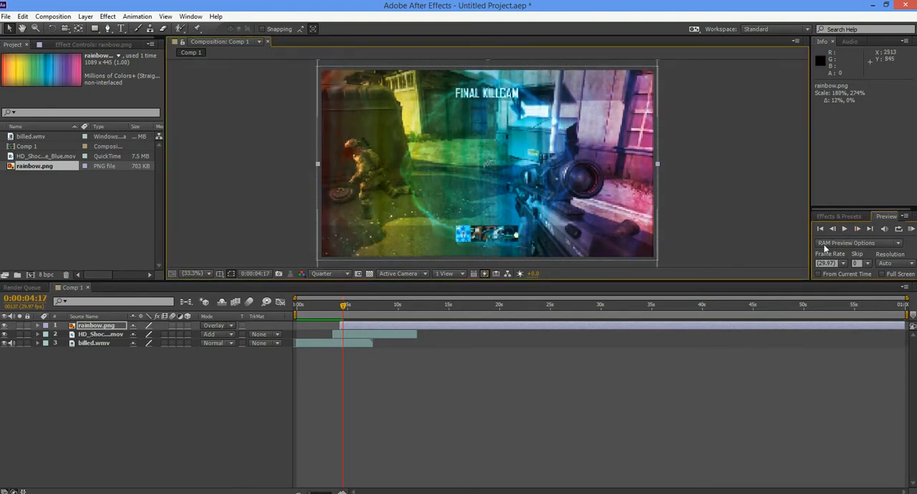
- RAM-preview the composition to check the rainbow's growth and compare the frames at 0:00:04:16 and 0:00:04:17
{"action": "left_click", "coordinate": [911, 229]}
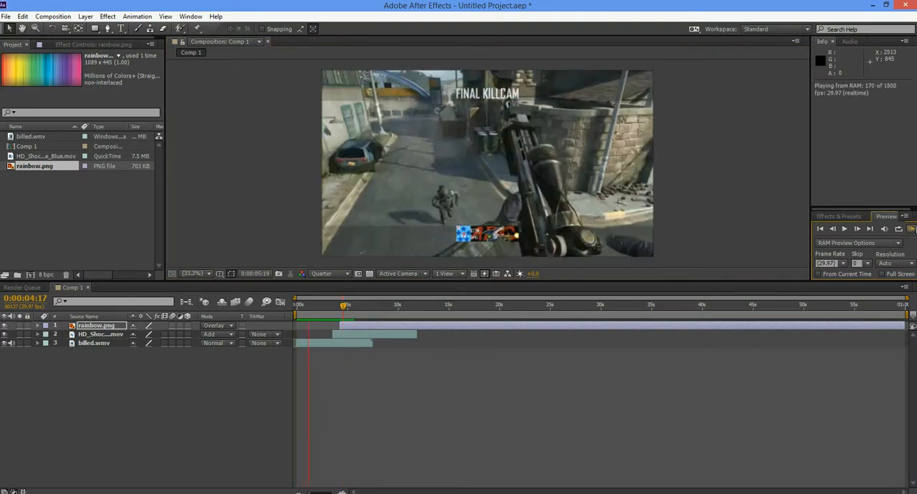
{"action": "left_click", "coordinate": [913, 229]}
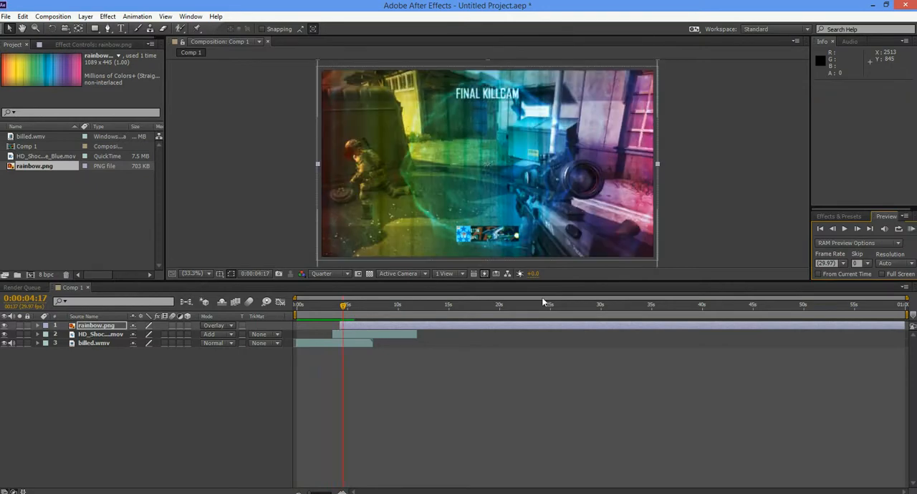
{"action": "left_click", "coordinate": [832, 230]}
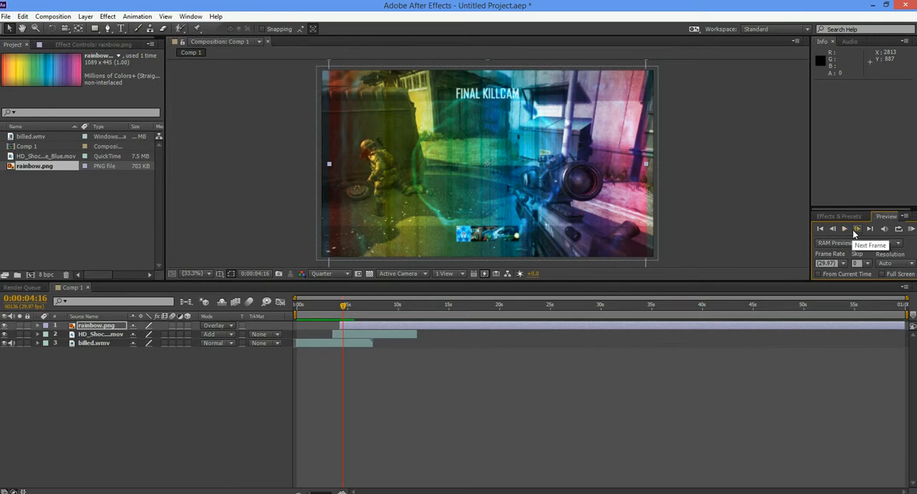
{"action": "left_click", "coordinate": [854, 230]}
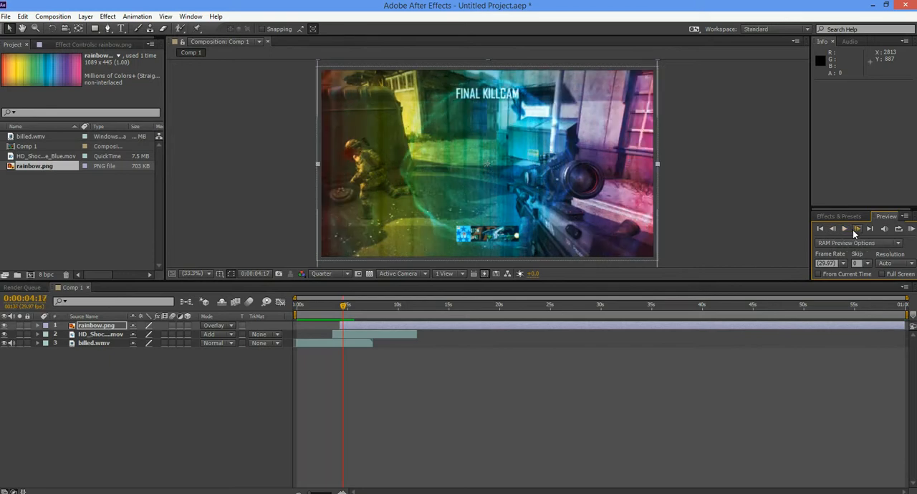
- Start opacity keyframes for the rainbow.png layer with 100% at 0:00:04:17, and lower the opacity to 79% at 0:00:04:18
{"action": "left_click", "coordinate": [38, 326]}
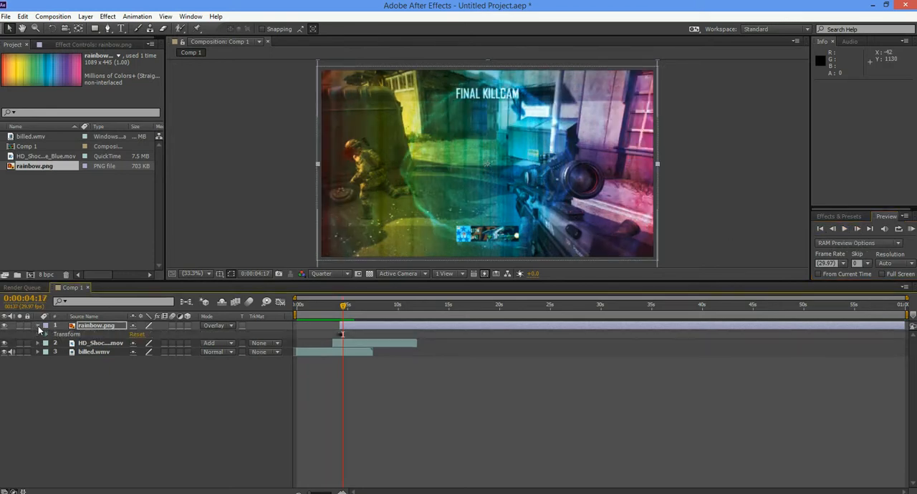
{"action": "left_click", "coordinate": [47, 335]}
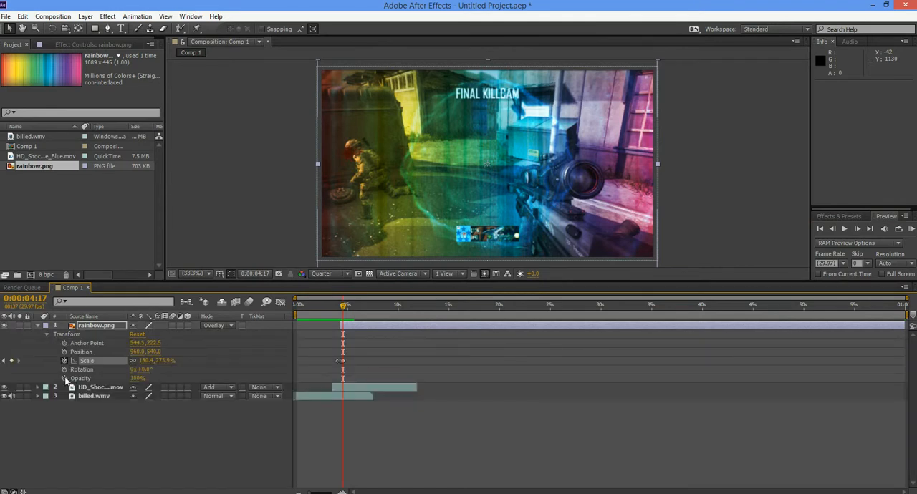
{"action": "left_click", "coordinate": [64, 379]}
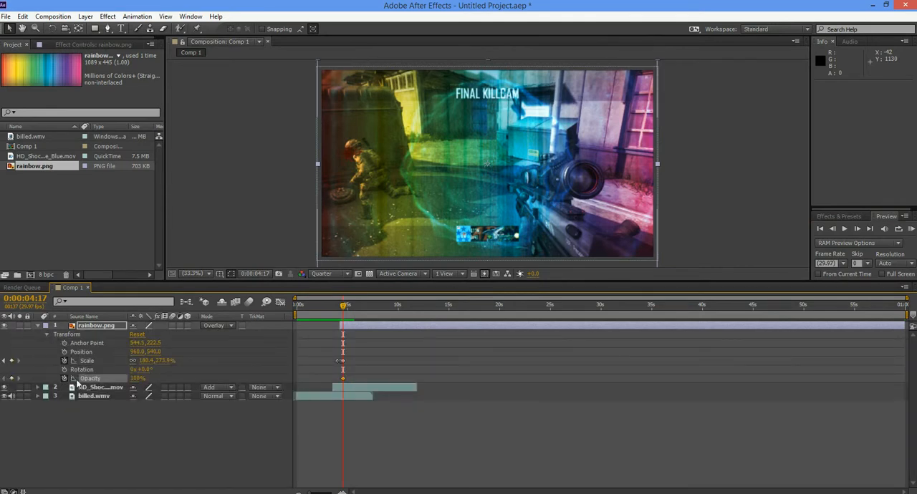
{"action": "left_click", "coordinate": [861, 230]}
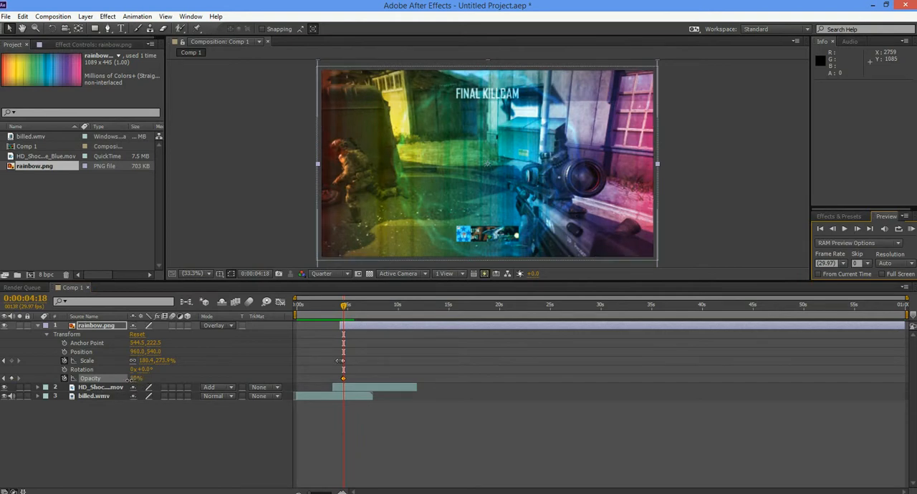
{"action": "left_click_drag", "start_coordinate": [134, 378], "coordinate": [100, 378]}
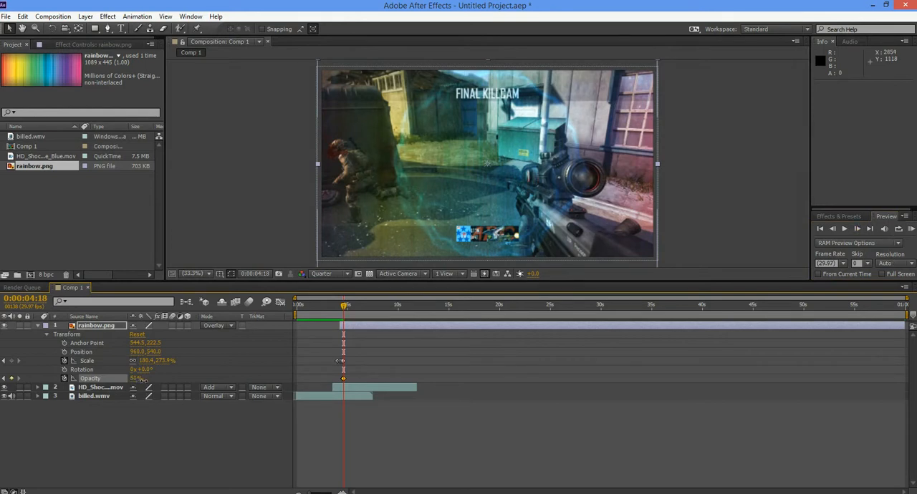
- Lower the rainbow's opacity to 33% at 0:00:04:20 and 20% at 0:00:04:21
{"action": "left_click", "coordinate": [855, 231]}
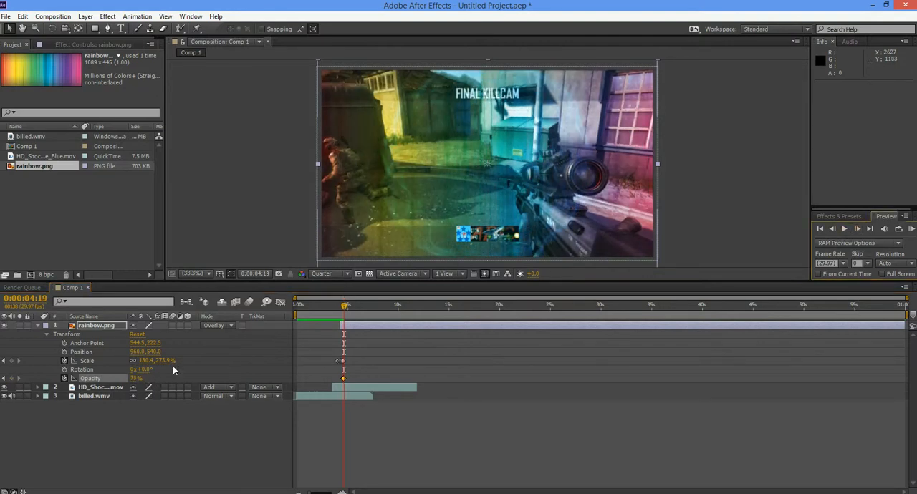
{"action": "left_click", "coordinate": [855, 230]}
{"action": "left_click_drag", "start_coordinate": [135, 378], "coordinate": [115, 379]}
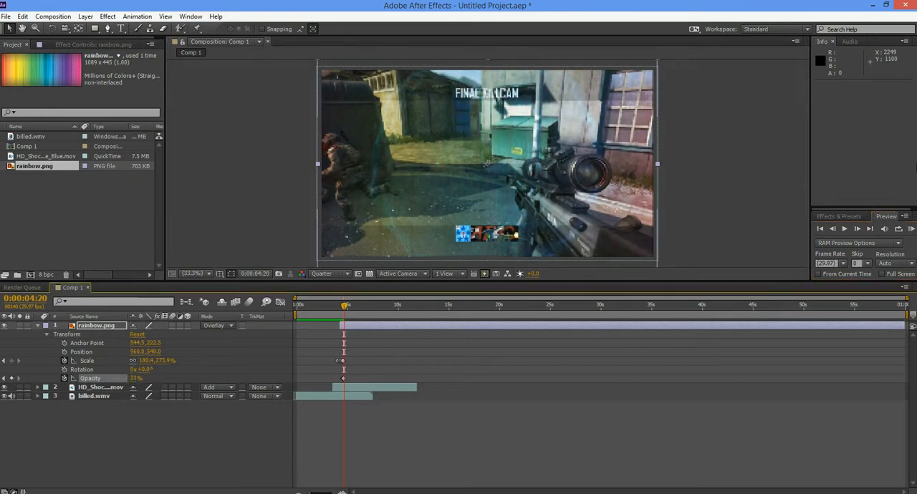
{"action": "left_click", "coordinate": [857, 230]}
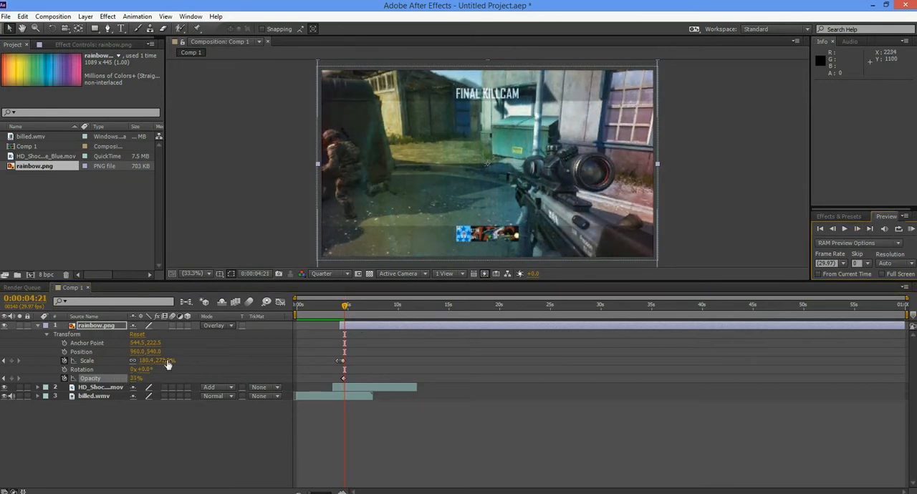
{"action": "mouse_move", "coordinate": [133, 379]}
{"action": "left_mouse_down"}
{"action": "mouse_move", "coordinate": [125, 382]}
{"action": "mouse_move", "coordinate": [139, 380]}
{"action": "left_mouse_up"}
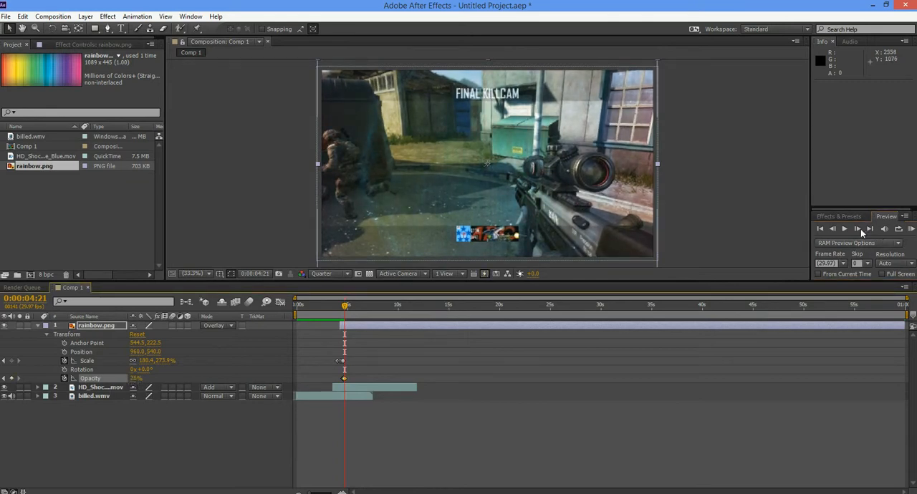
- Keep fading the rainbow's opacity frame by frame from 0:00:04:22, down to 0% at 0:00:04:24
{"action": "left_click", "coordinate": [858, 229]}
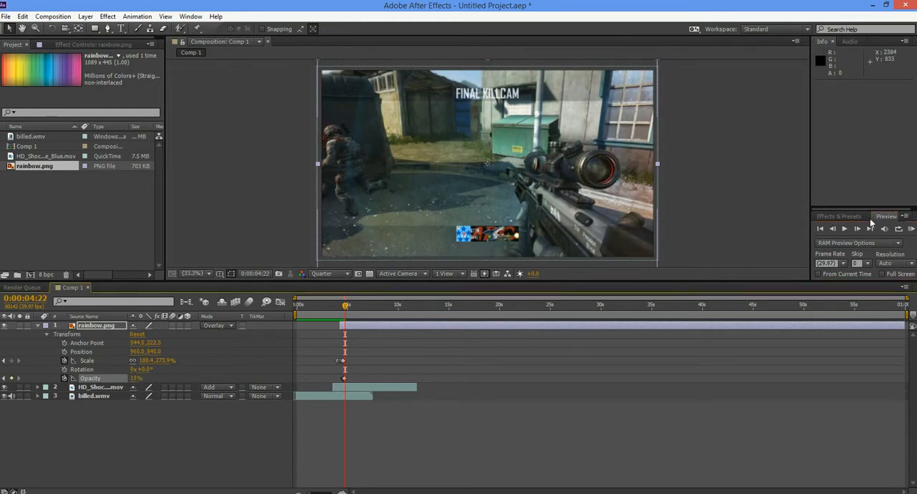
{"action": "left_click", "coordinate": [858, 230]}
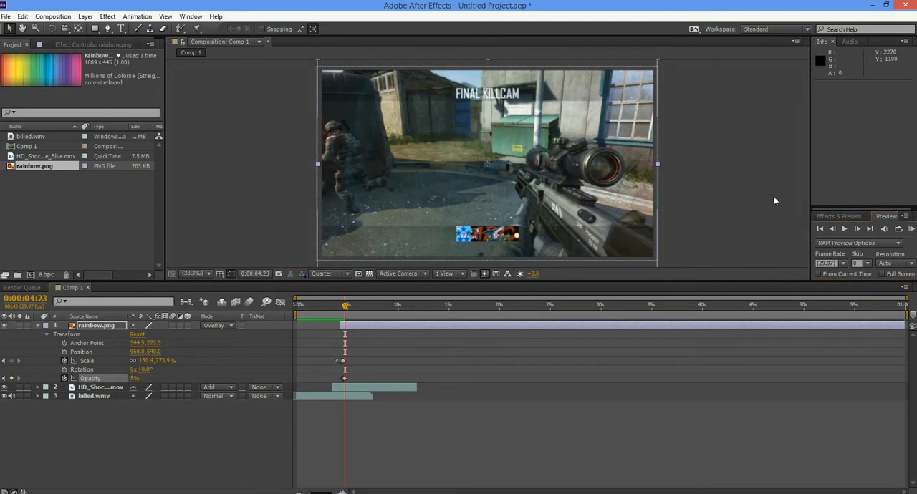
{"action": "left_click", "coordinate": [857, 229]}
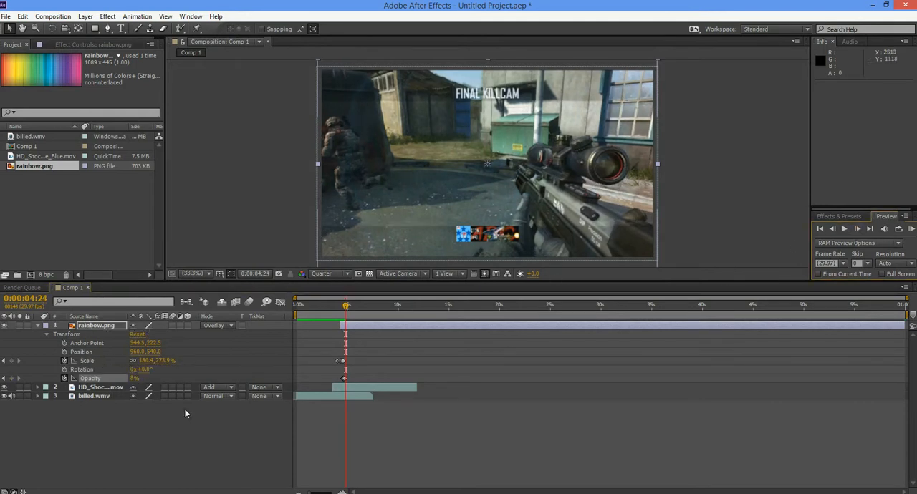
{"action": "left_click_drag", "start_coordinate": [135, 379], "coordinate": [122, 378]}
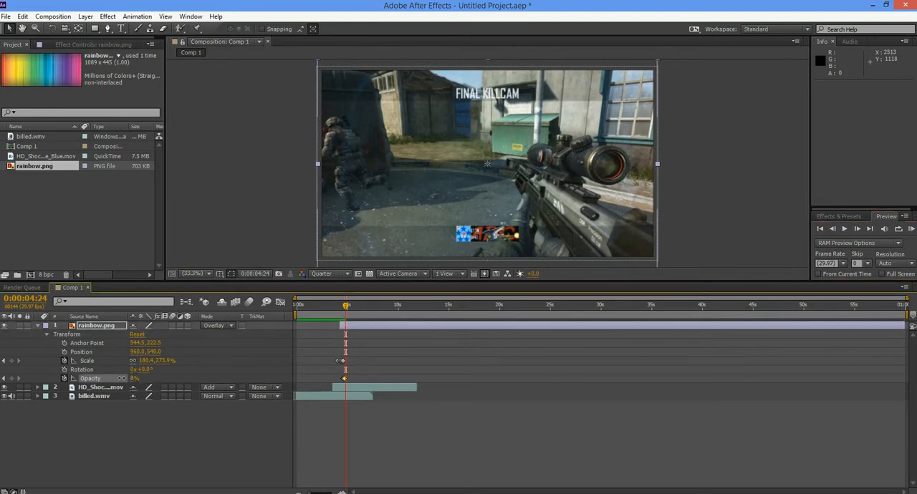
- RAM-preview the rainbow's fade-out and re-examine its first frames between 0:00:04:07 and 0:00:04:09
{"action": "left_click", "coordinate": [860, 231]}
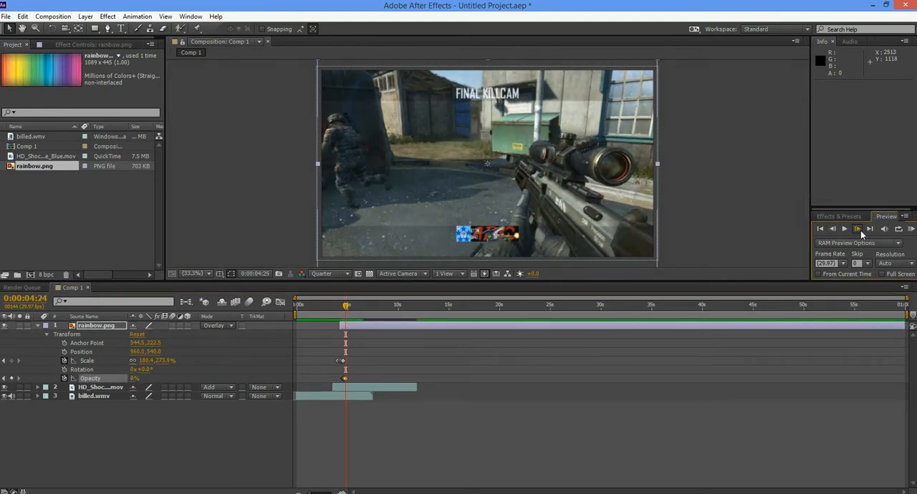
{"action": "left_click", "coordinate": [860, 231]}
{"action": "left_click", "coordinate": [860, 230]}
{"action": "left_click", "coordinate": [861, 231]}
{"action": "left_click", "coordinate": [860, 231]}
{"action": "left_click", "coordinate": [860, 231]}
{"action": "left_click", "coordinate": [860, 231]}
{"action": "left_click", "coordinate": [860, 230]}
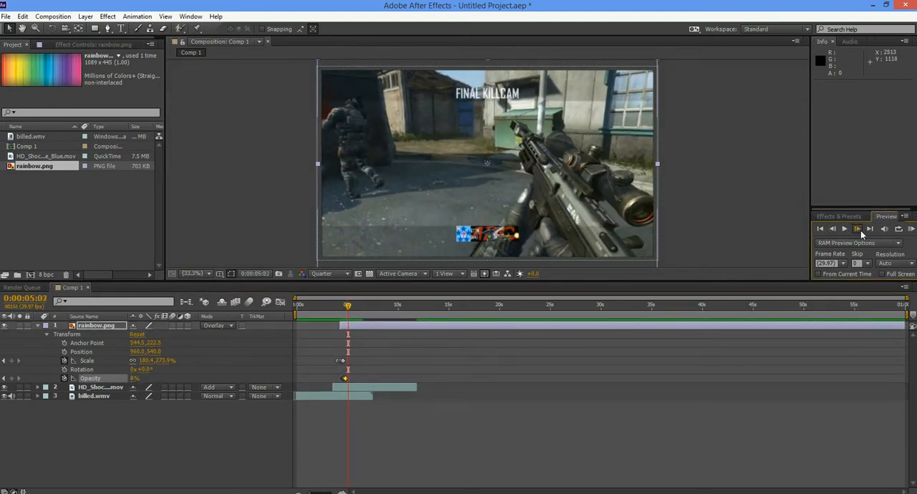
{"action": "left_click", "coordinate": [860, 230]}
{"action": "left_click", "coordinate": [860, 231]}
{"action": "left_click", "coordinate": [860, 230]}
{"action": "left_click", "coordinate": [861, 230]}
{"action": "left_click", "coordinate": [912, 229]}
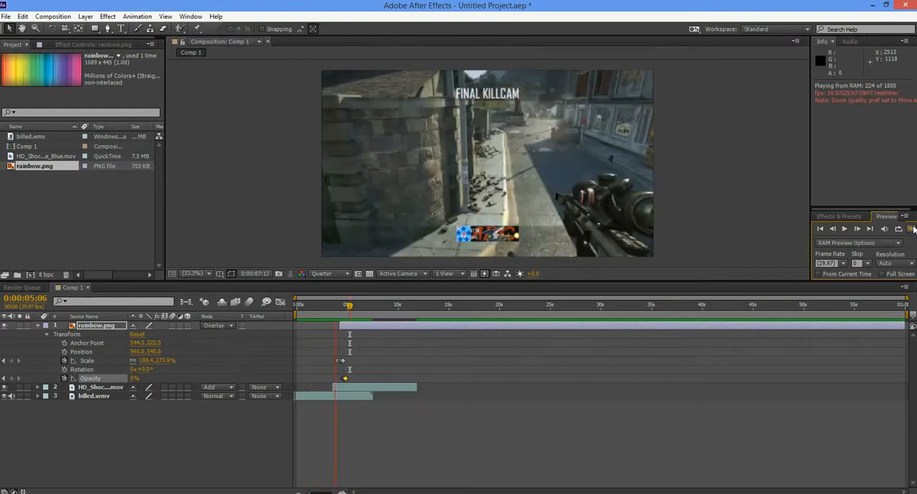
{"action": "left_click", "coordinate": [914, 229]}
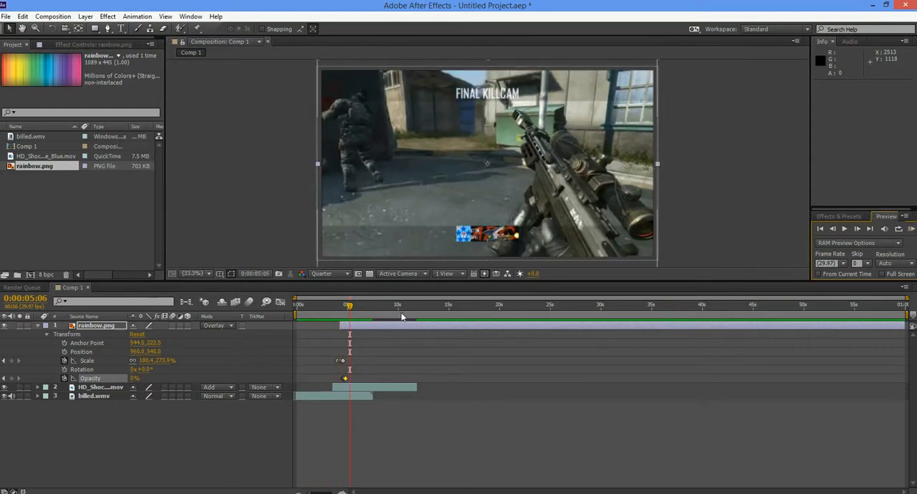
{"action": "left_click_drag", "start_coordinate": [349, 307], "coordinate": [340, 308]}
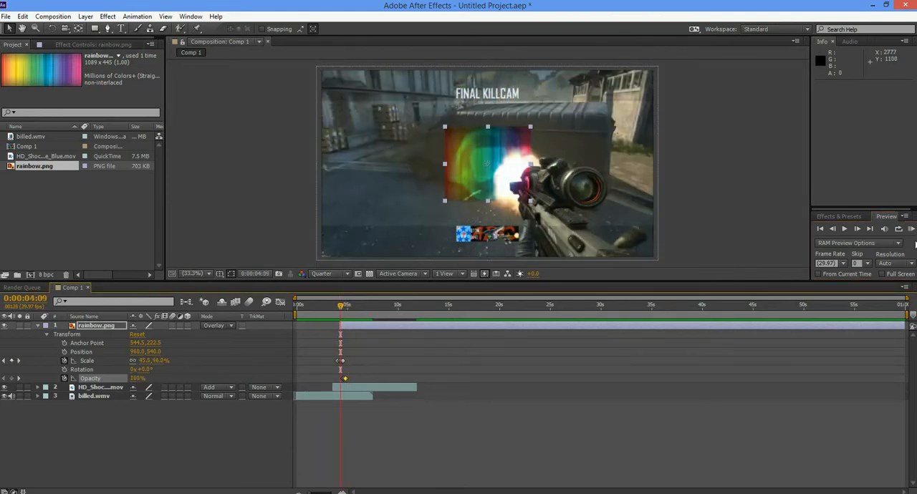
{"action": "left_click", "coordinate": [833, 230]}
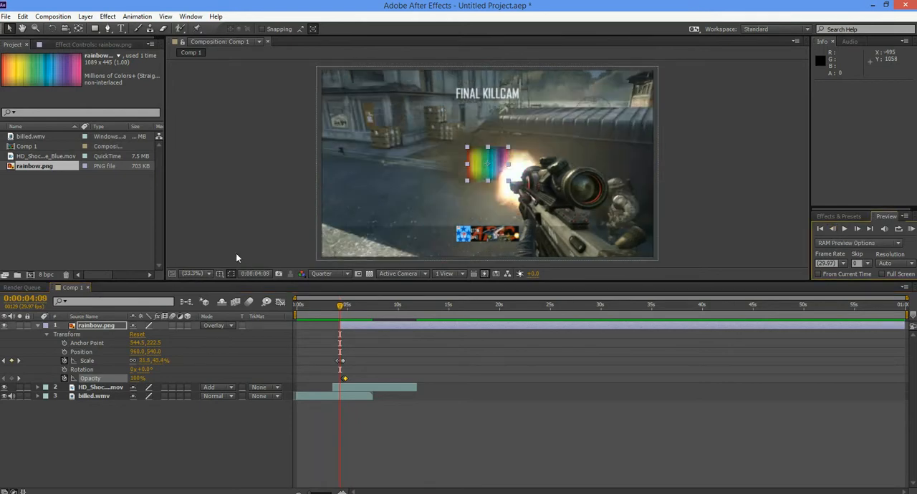
{"action": "left_click", "coordinate": [833, 231]}
{"action": "left_click", "coordinate": [832, 231]}
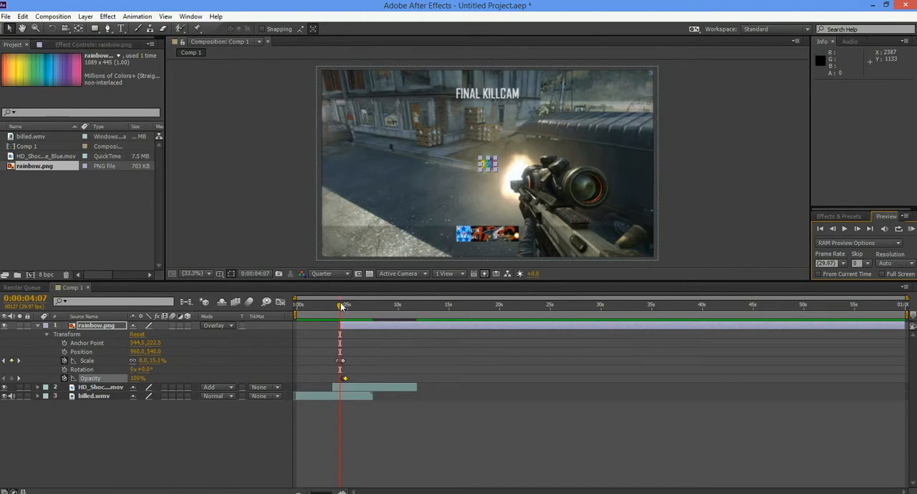
{"action": "mouse_move", "coordinate": [340, 302]}
{"action": "left_mouse_down"}
{"action": "mouse_move", "coordinate": [361, 307]}
{"action": "mouse_move", "coordinate": [341, 308]}
{"action": "left_mouse_up"}
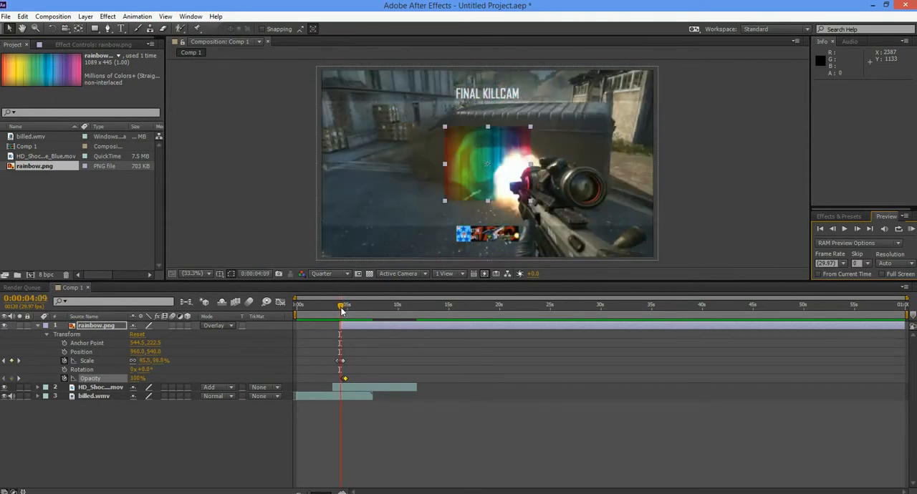
- At 0:00:04:10, start a Pen tool mask on the rainbow.png layer, tracing the shockwave's outer edge along its left side and top
{"action": "left_click", "coordinate": [857, 228]}
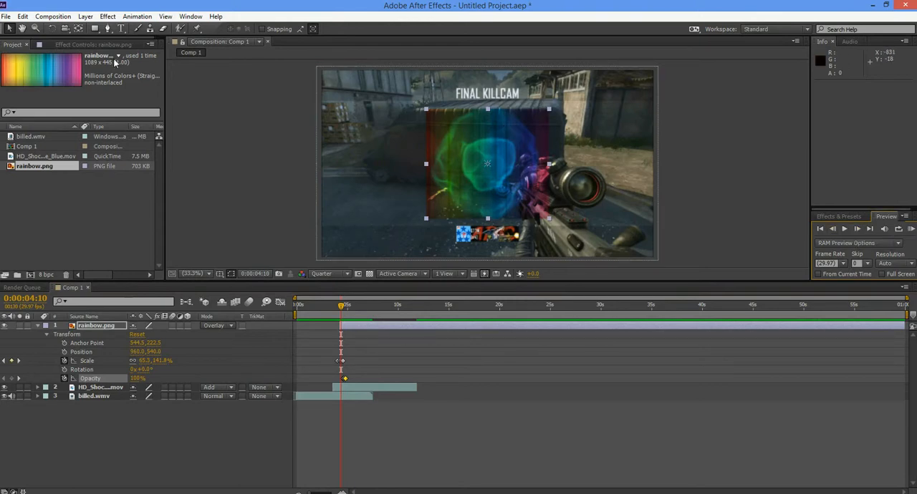
{"action": "left_click", "coordinate": [107, 29]}
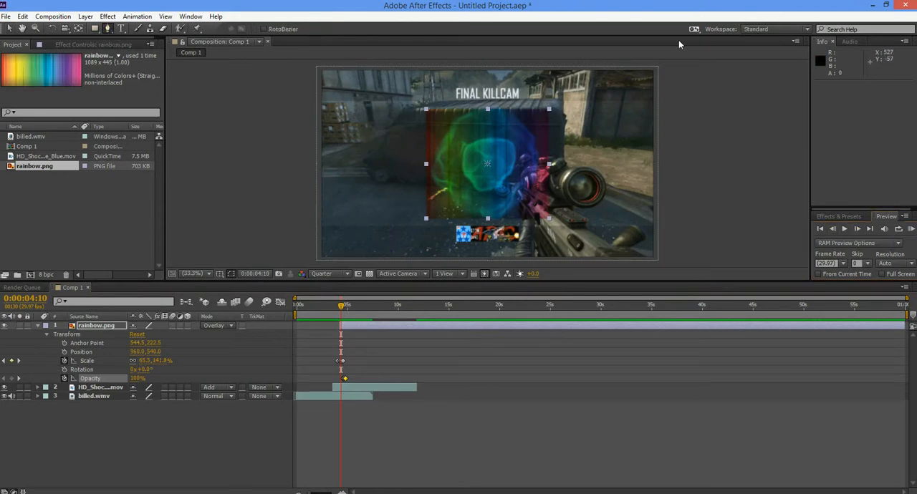
{"action": "left_click", "coordinate": [112, 326]}
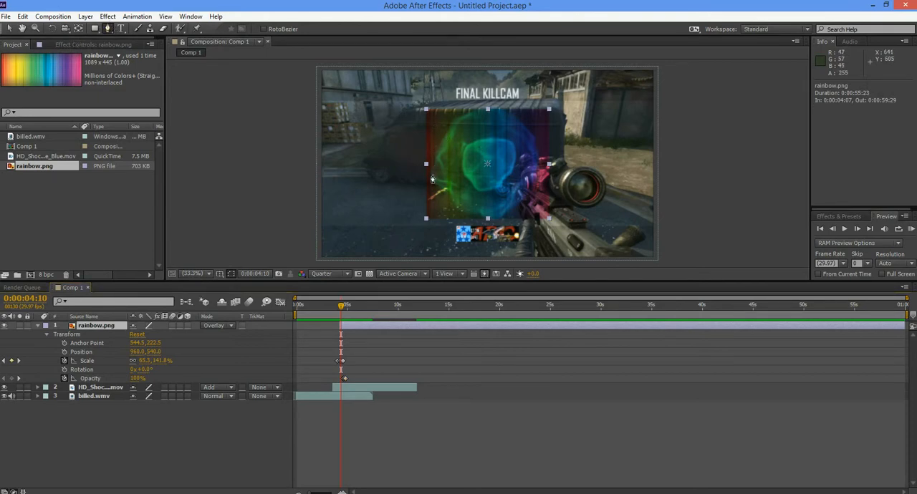
{"action": "left_click", "coordinate": [430, 174]}
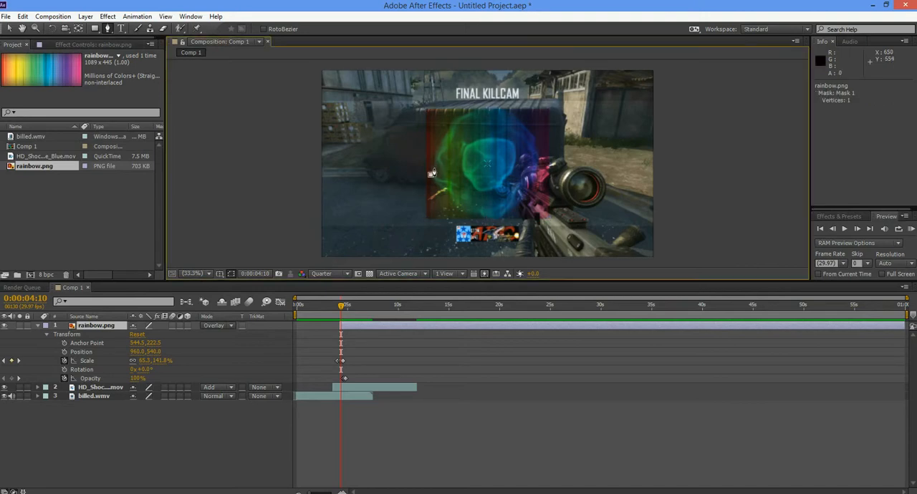
{"action": "left_click", "coordinate": [433, 159]}
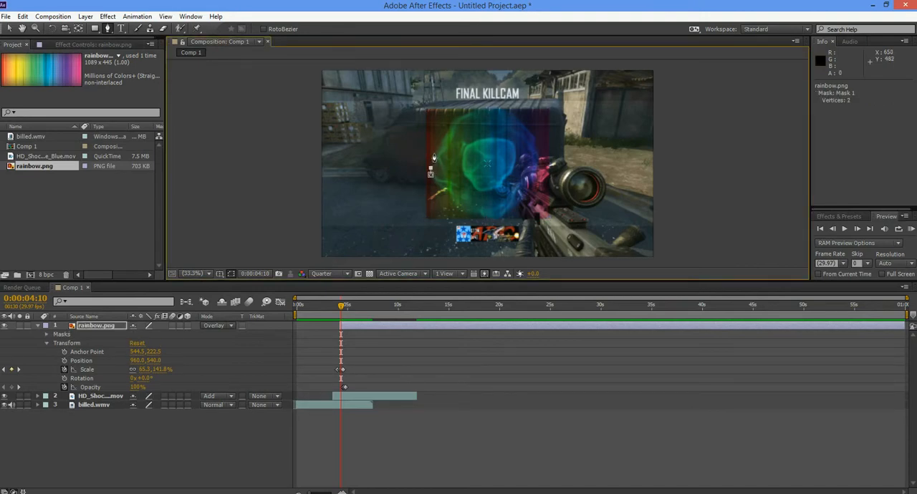
{"action": "left_click", "coordinate": [434, 153]}
{"action": "left_click", "coordinate": [442, 139]}
{"action": "left_click", "coordinate": [451, 123]}
{"action": "left_click_drag", "start_coordinate": [465, 113], "coordinate": [473, 116]}
{"action": "left_click", "coordinate": [478, 111]}
{"action": "left_click", "coordinate": [493, 110]}
{"action": "left_click", "coordinate": [507, 113]}
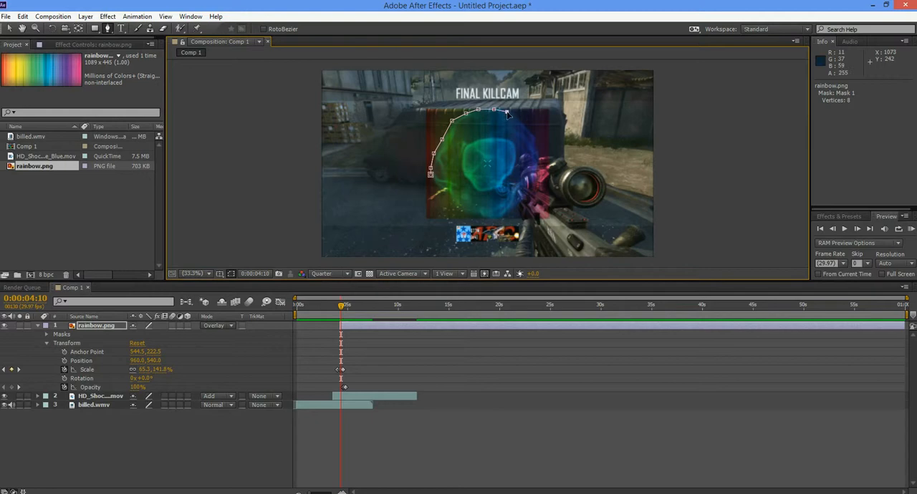
- Continue the rainbow's mask down the shockwave's right side and along its lower edge, correcting the misplaced lower point, and close the path
{"action": "left_click", "coordinate": [515, 120]}
{"action": "left_click", "coordinate": [526, 128]}
{"action": "left_click", "coordinate": [534, 139]}
{"action": "left_click", "coordinate": [537, 153]}
{"action": "left_click", "coordinate": [538, 169]}
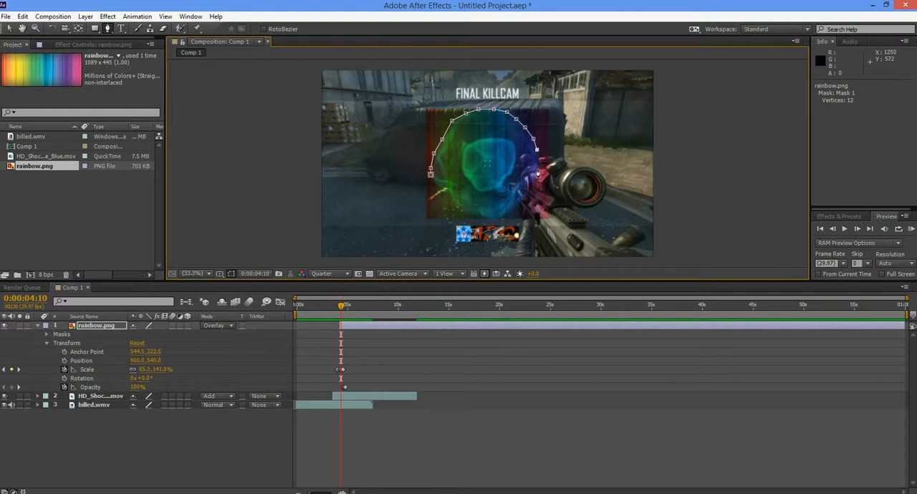
{"action": "left_click", "coordinate": [510, 207]}
{"action": "left_click", "coordinate": [497, 221]}
{"action": "left_click", "coordinate": [23, 16]}
{"action": "left_click", "coordinate": [38, 29]}
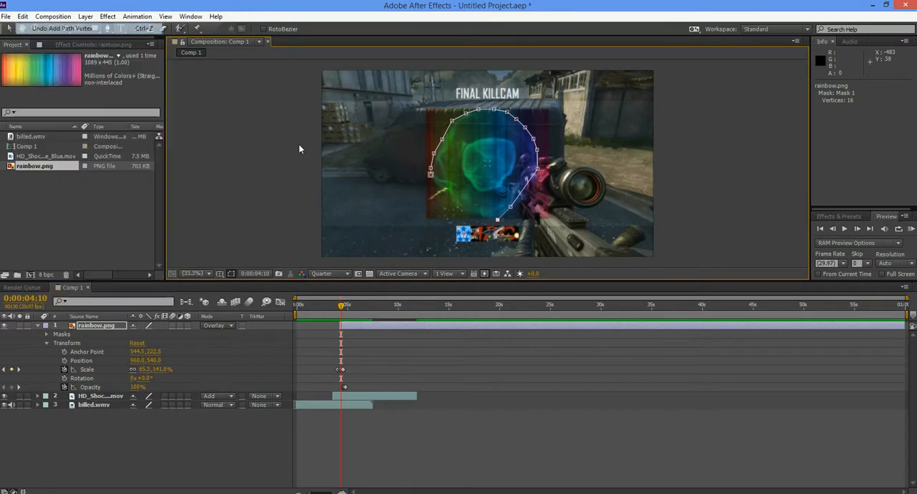
{"action": "left_click", "coordinate": [474, 213]}
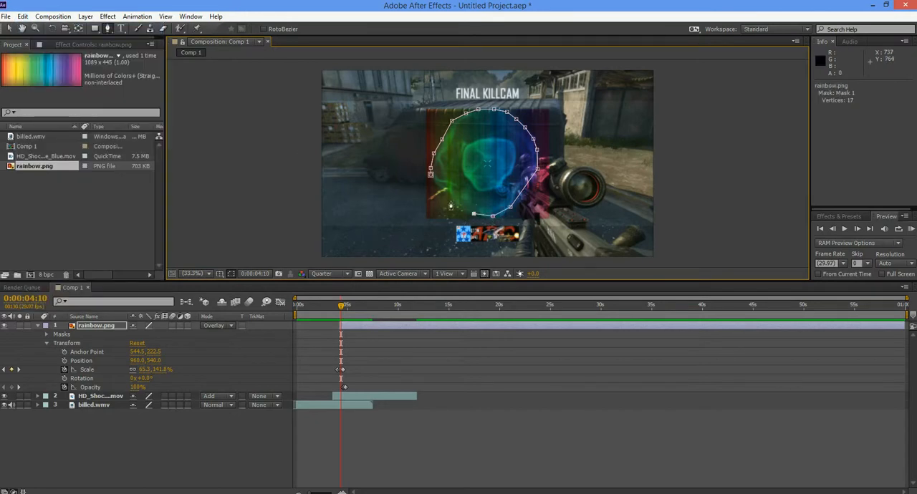
{"action": "left_click", "coordinate": [452, 195]}
{"action": "left_click", "coordinate": [431, 174]}
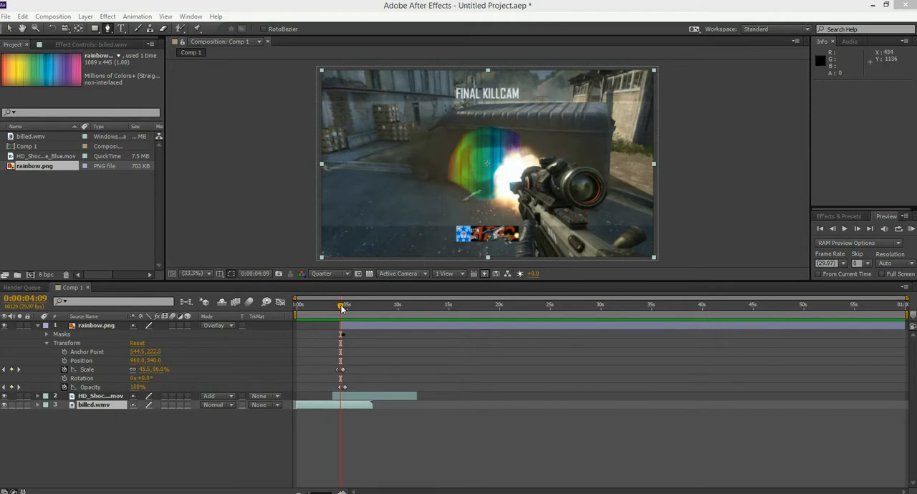
- Step through the frames from 0:00:04:09 to 0:00:04:17 to check how the masked rainbow follows the expanding shockwave
{"action": "left_click", "coordinate": [856, 228]}
{"action": "left_click", "coordinate": [857, 228]}
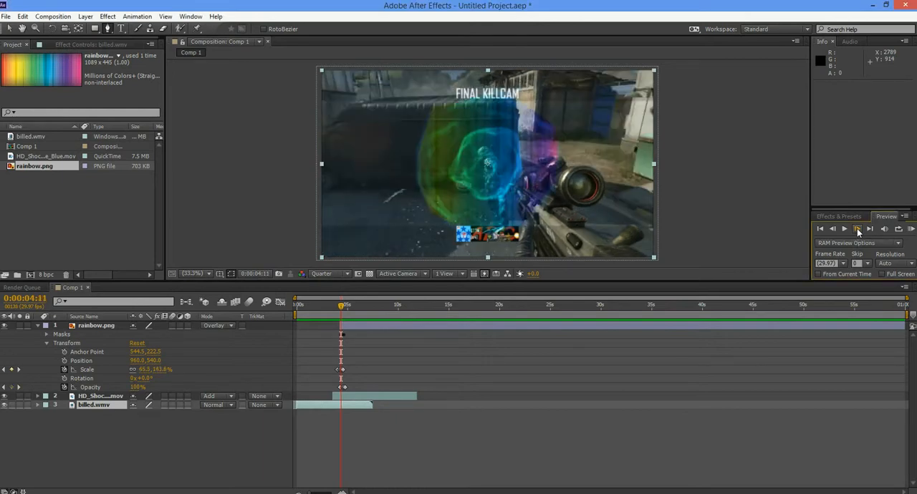
{"action": "left_click", "coordinate": [857, 228]}
{"action": "left_click", "coordinate": [857, 229]}
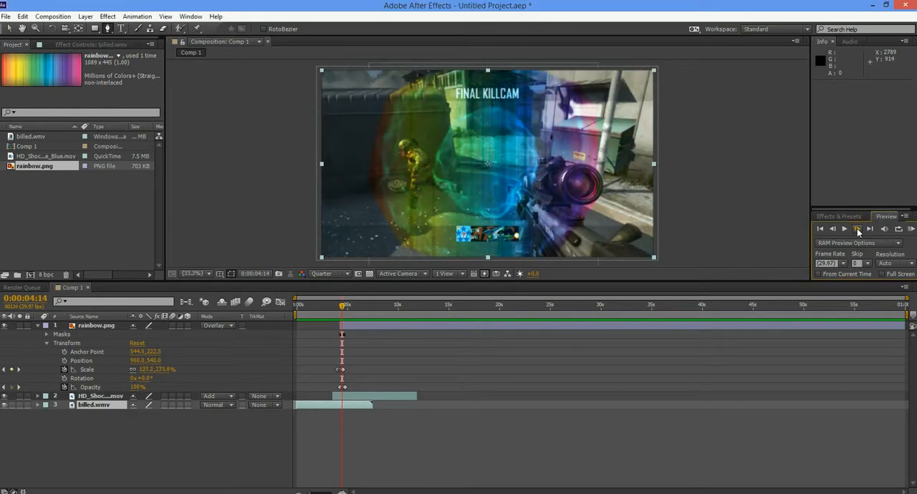
{"action": "left_click", "coordinate": [856, 228]}
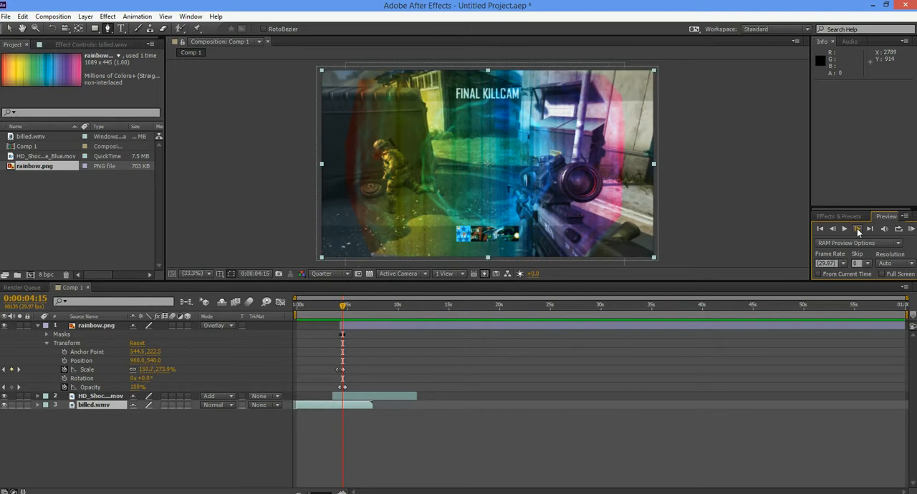
{"action": "left_click", "coordinate": [857, 229]}
{"action": "left_click", "coordinate": [857, 229]}
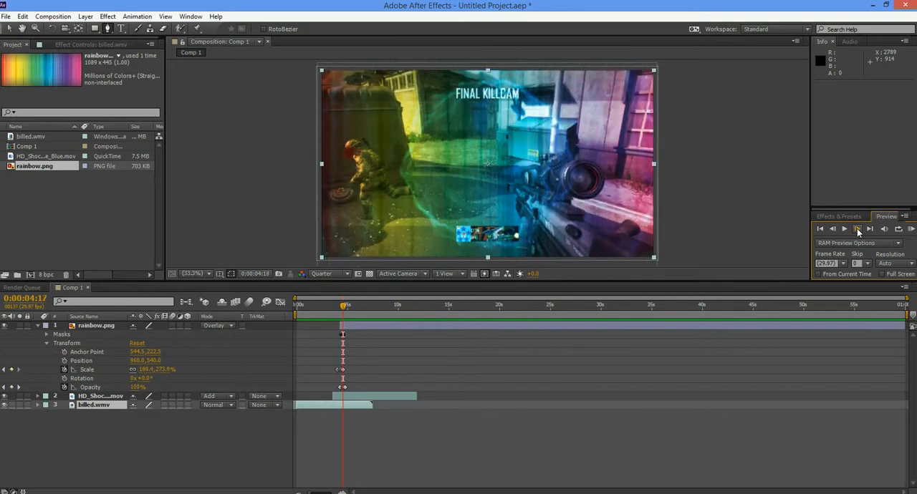
- Step through the frames between 0:00:04:08 and 0:00:04:19 to check how the masked rainbow and shockwave overlap the rifle
{"action": "left_click", "coordinate": [856, 228]}
{"action": "left_click", "coordinate": [857, 228]}
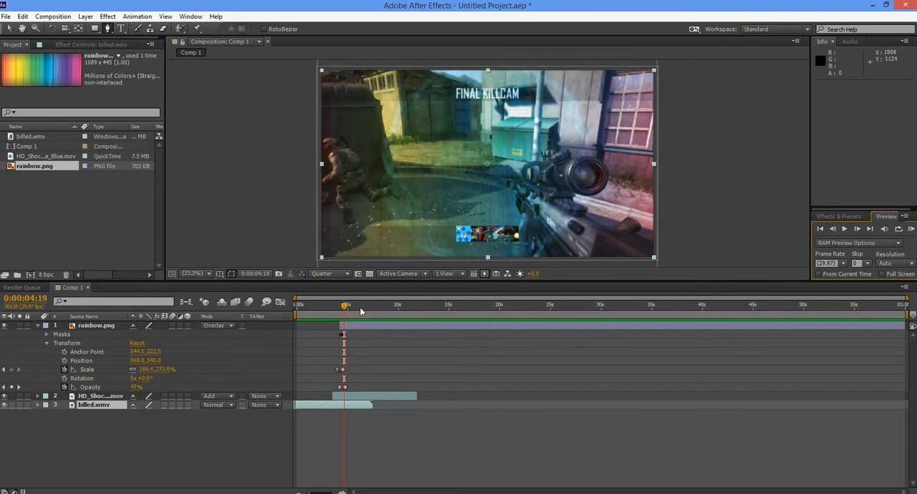
{"action": "left_click_drag", "start_coordinate": [341, 306], "coordinate": [342, 308]}
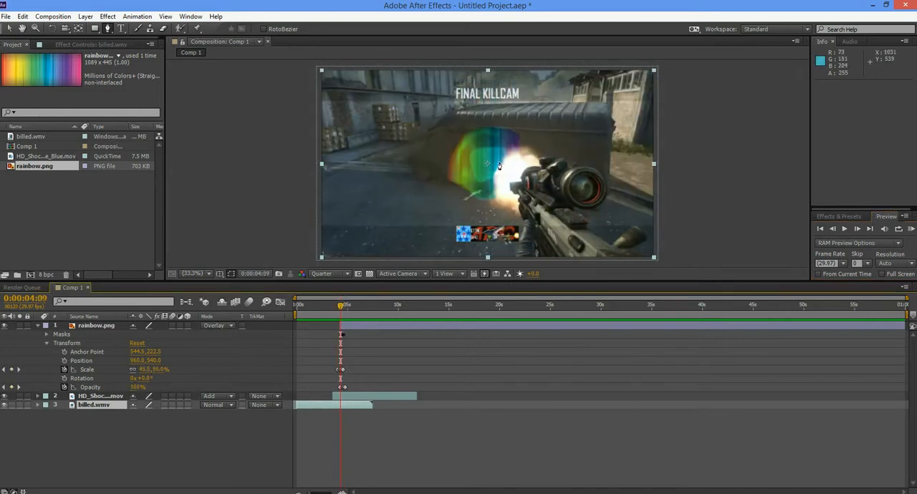
{"action": "left_click", "coordinate": [859, 232]}
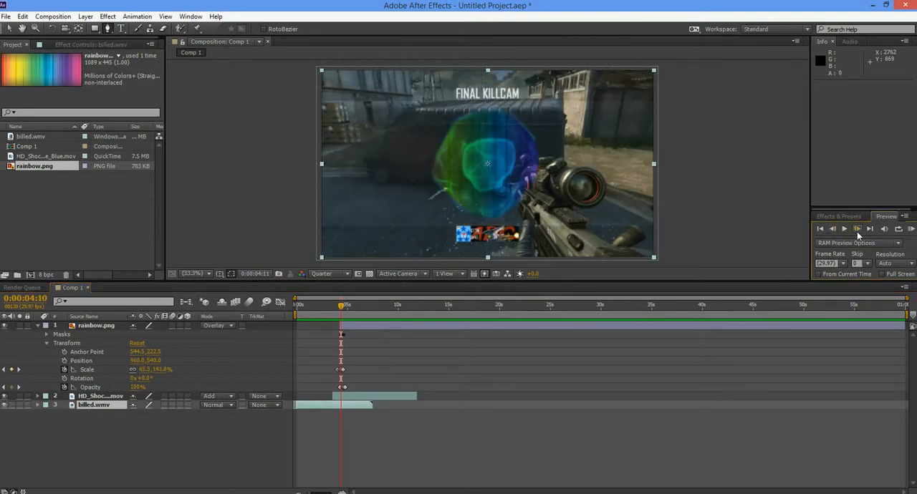
{"action": "left_click", "coordinate": [856, 231]}
{"action": "left_click", "coordinate": [832, 231]}
{"action": "left_click", "coordinate": [832, 231]}
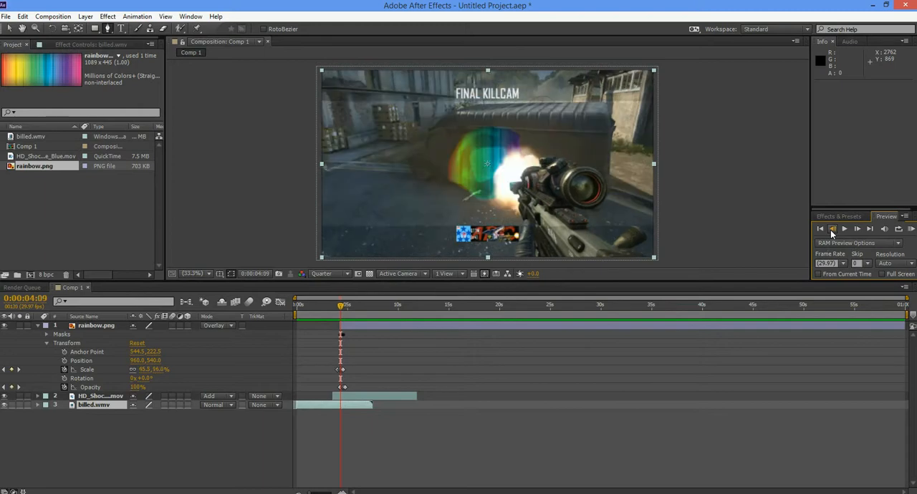
{"action": "left_click", "coordinate": [832, 231]}
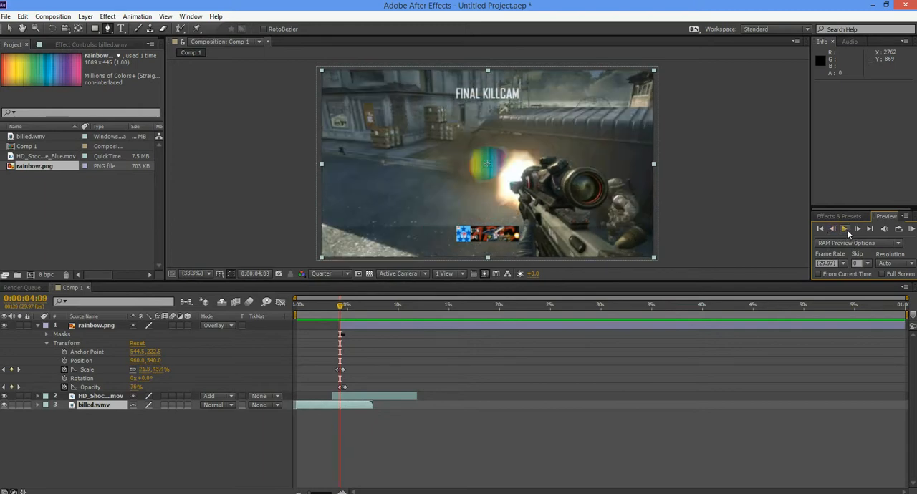
{"action": "left_click", "coordinate": [856, 228]}
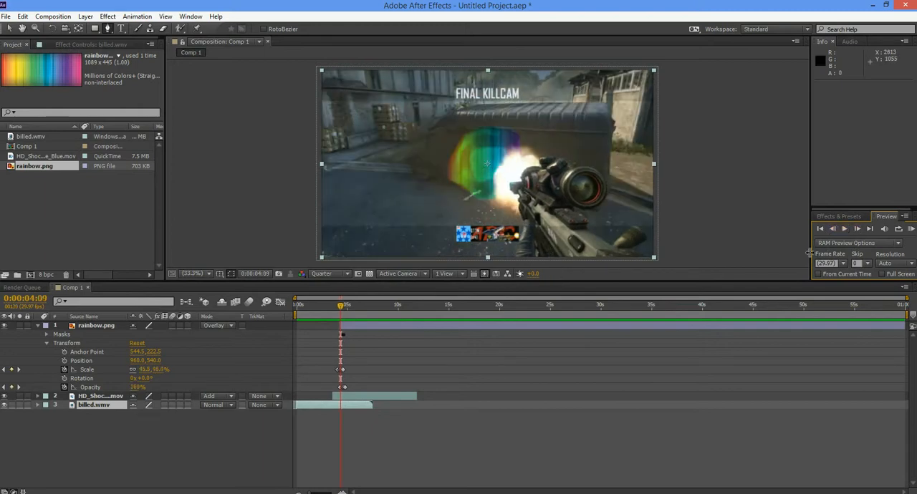
- Split the billed.wmv gameplay layer at 0:00:04:08
{"action": "left_click", "coordinate": [832, 232]}
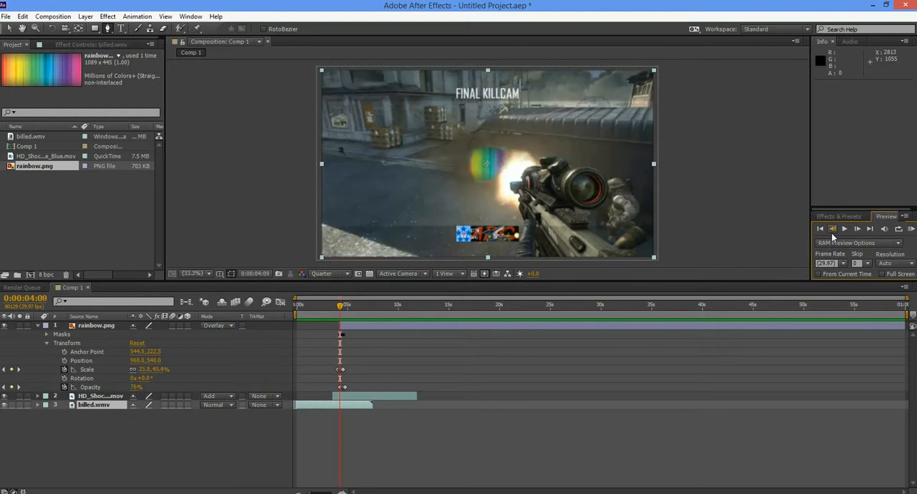
{"action": "left_click", "coordinate": [88, 404]}
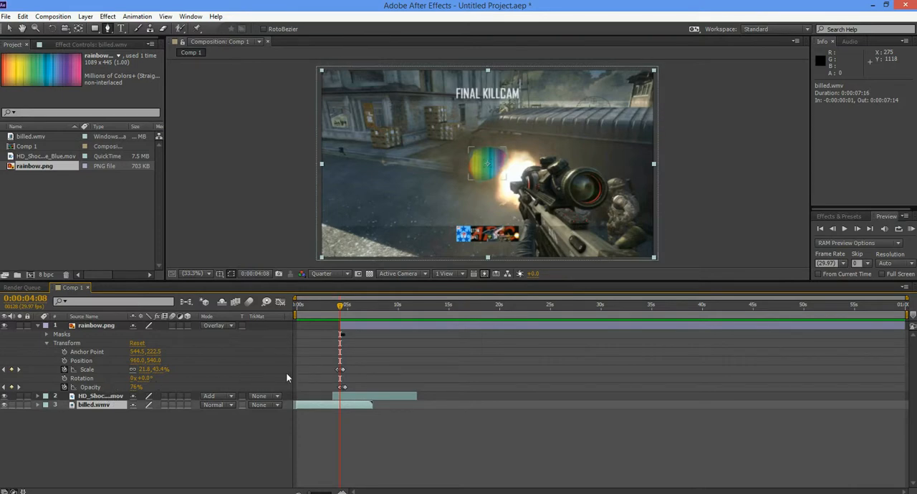
{"action": "key", "text": "ctrl+shift+d"}
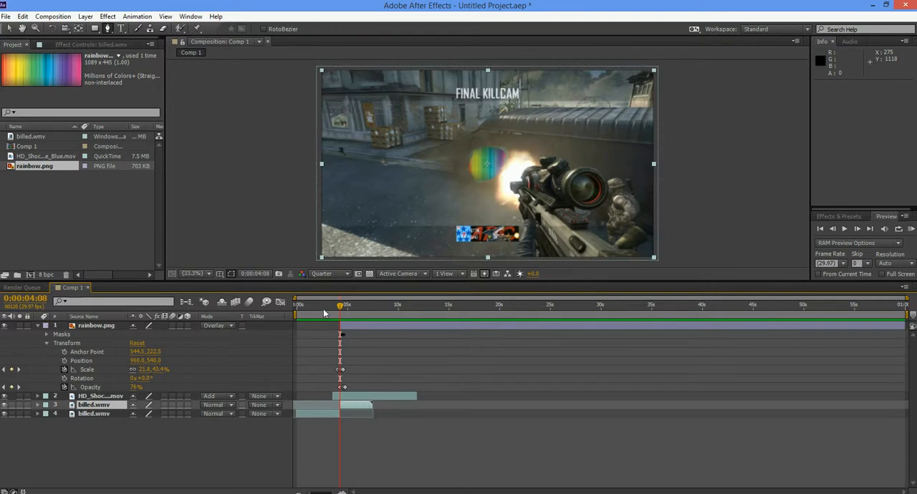
- Duplicate the billed.wmv segment that starts at 0:00:04:08 and place the copy directly beneath the HD_Shoc…mov shockwave layer
{"action": "left_click", "coordinate": [84, 407]}
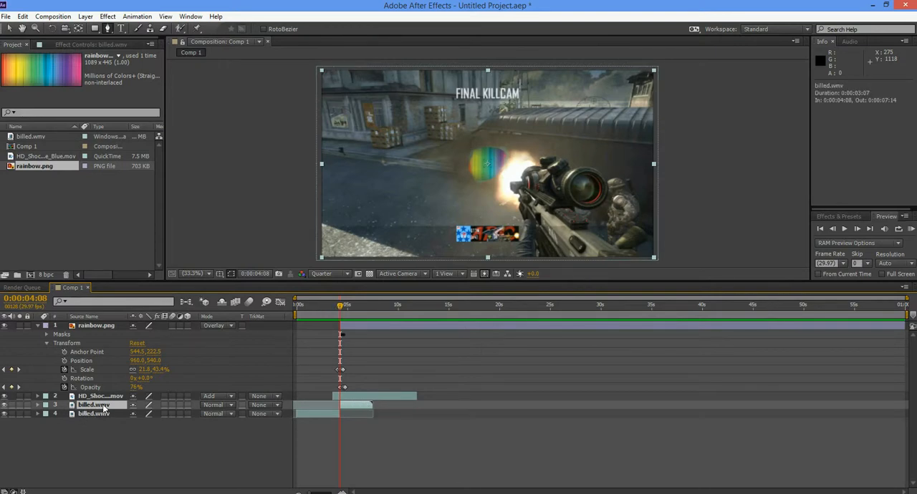
{"action": "left_click", "coordinate": [32, 446]}
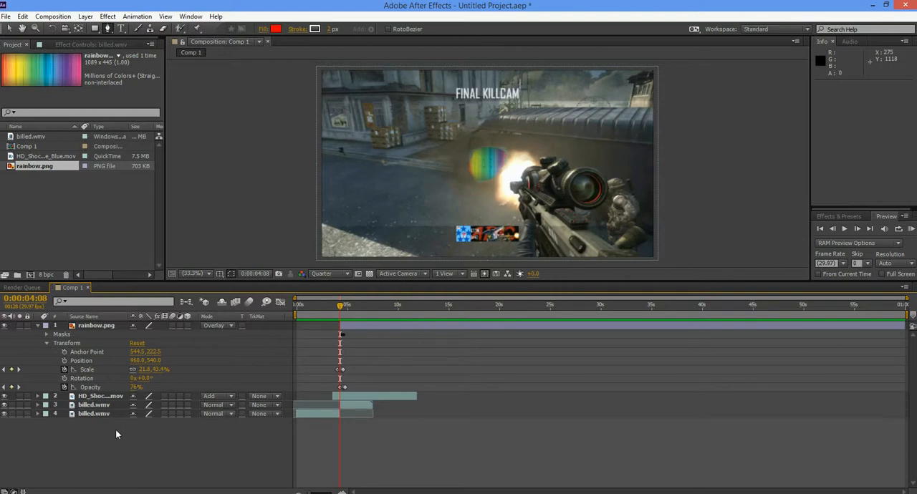
{"action": "key", "text": "ctrl+v"}
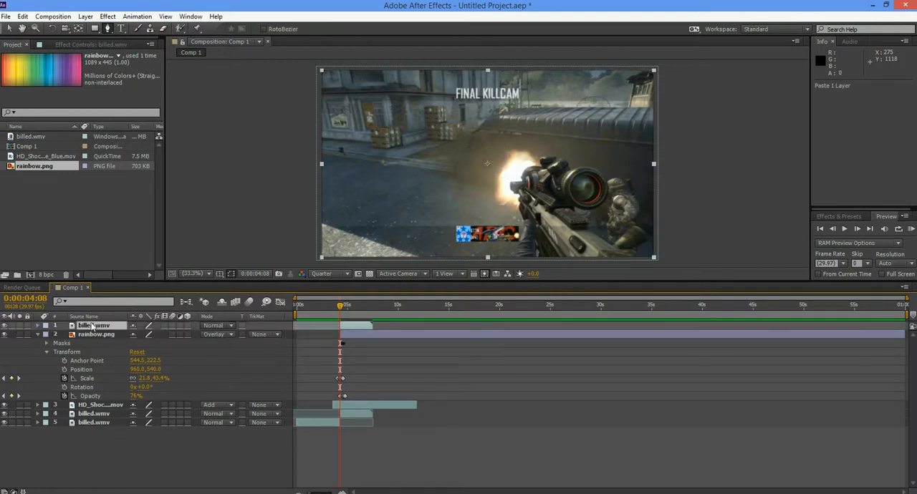
{"action": "left_click_drag", "start_coordinate": [93, 326], "coordinate": [93, 416]}
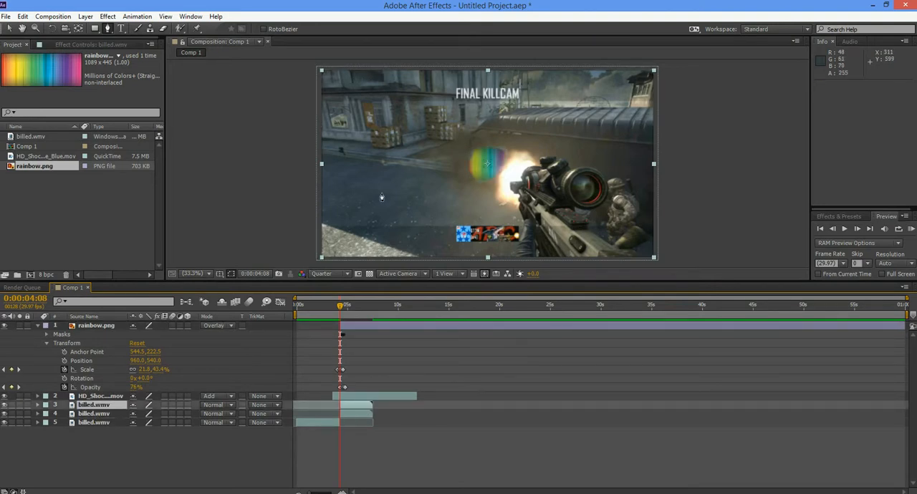
- At 0:00:04:08, start a Pen tool mask on the duplicated billed.wmv layer, tracing from the rifle's muzzle down its left edge to the frame's bottom
{"action": "left_click", "coordinate": [859, 231]}
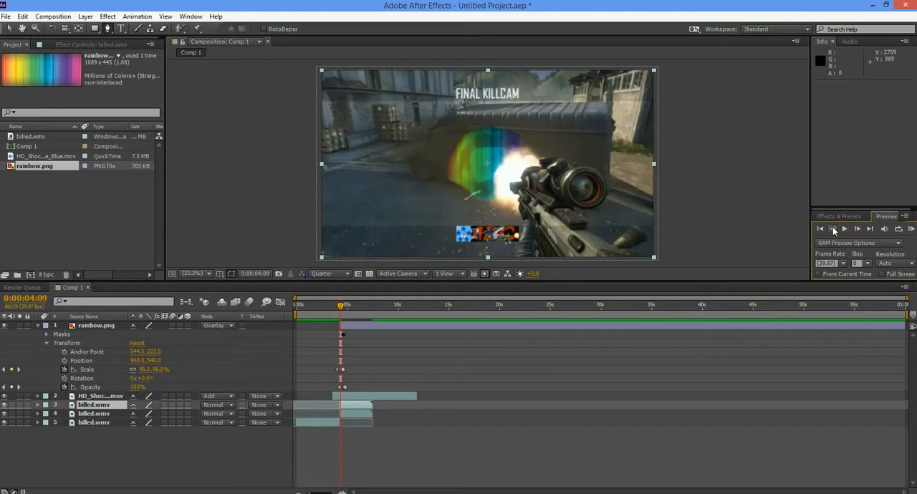
{"action": "left_click", "coordinate": [833, 229]}
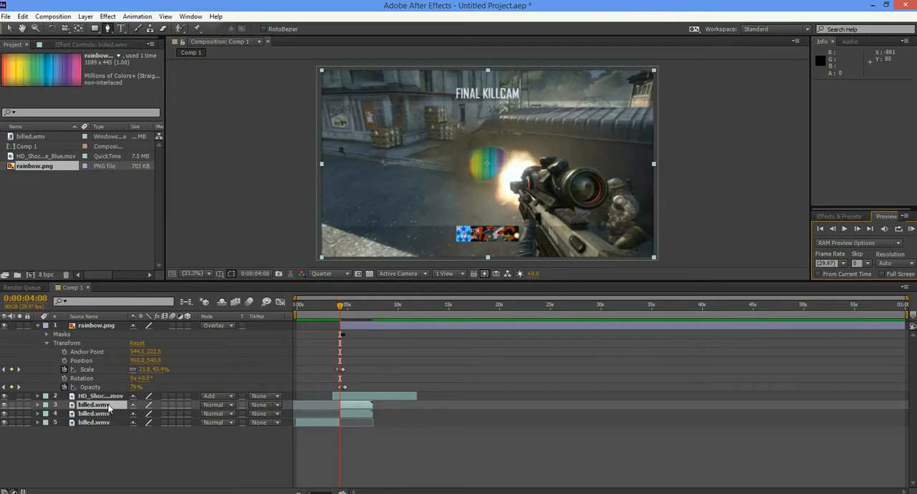
{"action": "left_click", "coordinate": [107, 406]}
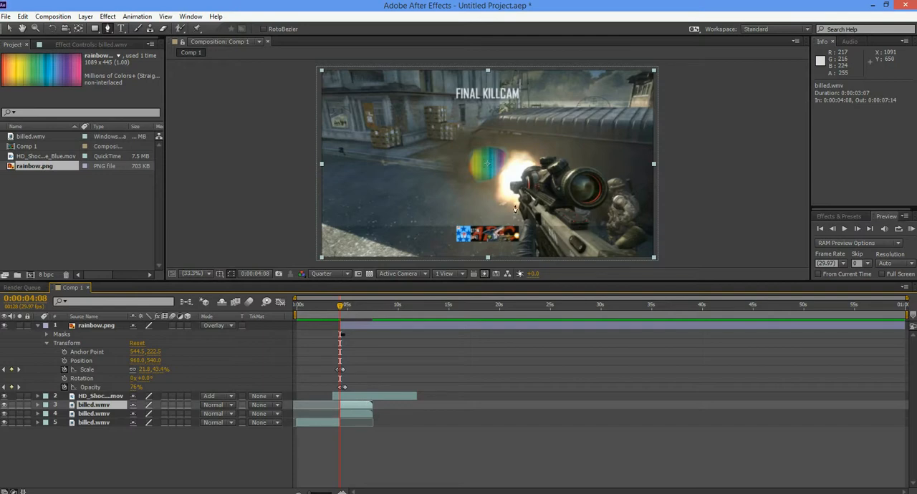
{"action": "left_click", "coordinate": [508, 193]}
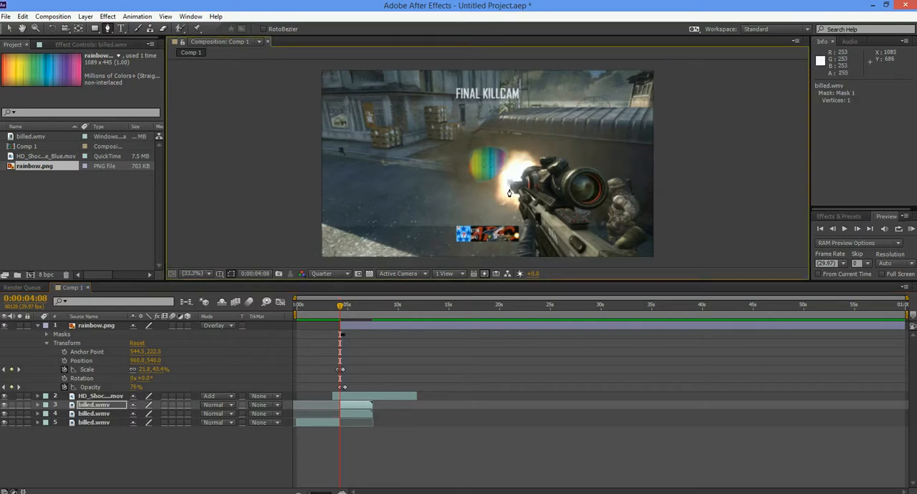
{"action": "left_click", "coordinate": [513, 192]}
{"action": "left_click", "coordinate": [521, 215]}
{"action": "left_click", "coordinate": [523, 219]}
{"action": "left_click", "coordinate": [514, 258]}
{"action": "left_click", "coordinate": [511, 260]}
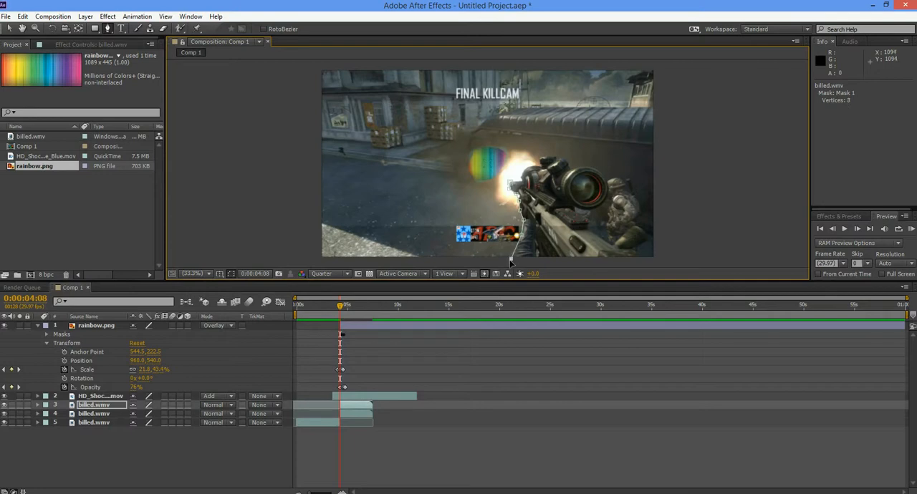
- Continue the mask along the frame's bottom, around the rifle's rear end and over the scope, and close the path at the muzzle
{"action": "left_click", "coordinate": [647, 260]}
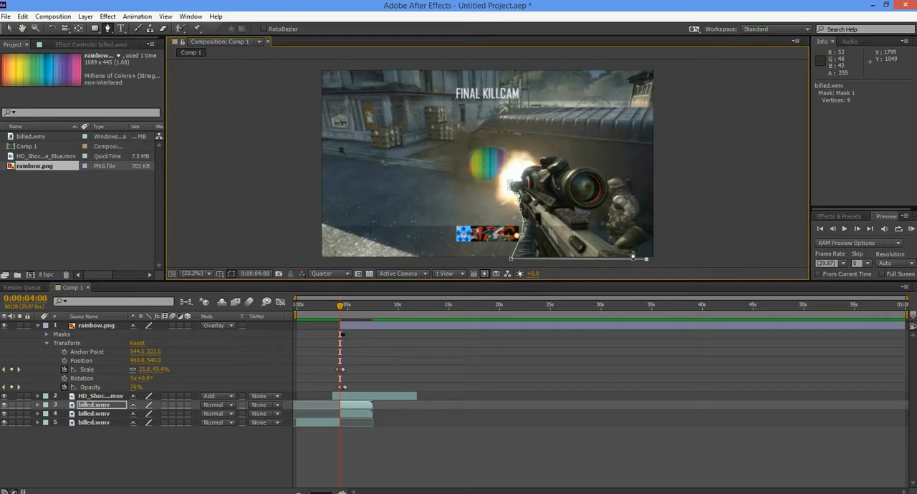
{"action": "left_click", "coordinate": [632, 252]}
{"action": "left_click", "coordinate": [646, 241]}
{"action": "left_click", "coordinate": [640, 229]}
{"action": "left_click", "coordinate": [632, 228]}
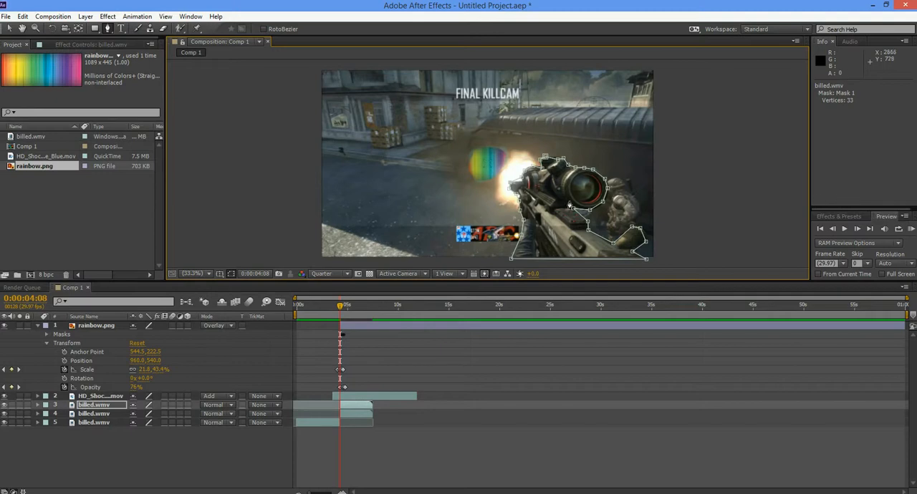
{"action": "left_click", "coordinate": [523, 182]}
{"action": "left_click_drag", "start_coordinate": [522, 182], "coordinate": [523, 184]}
- Enable Mask Feather and Mask Path keyframes at 0:00:04:08 for Mask 1 on the duplicated billed.wmv layer
{"action": "left_click", "coordinate": [37, 405]}
{"action": "left_click", "coordinate": [37, 326]}
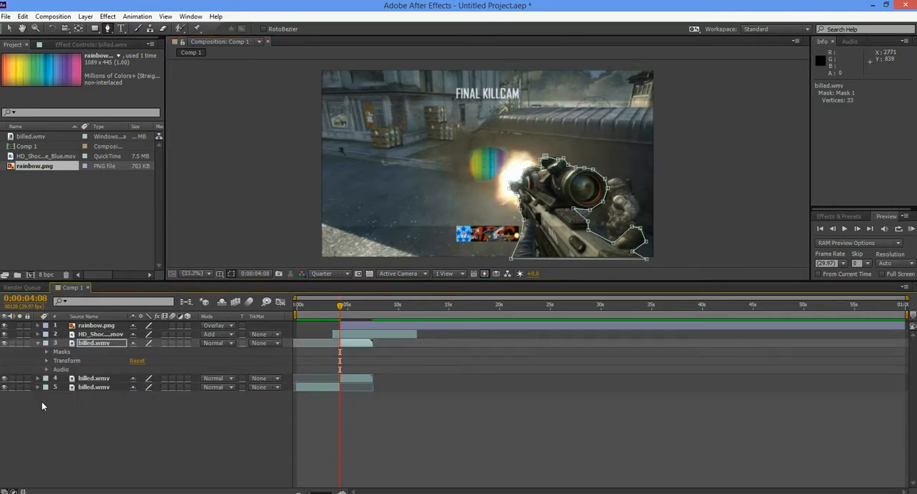
{"action": "left_click", "coordinate": [47, 352]}
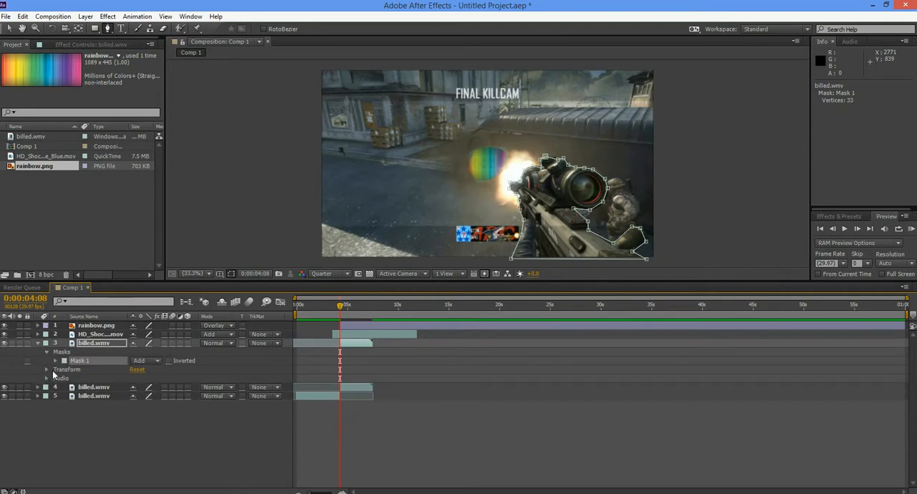
{"action": "left_click", "coordinate": [56, 360]}
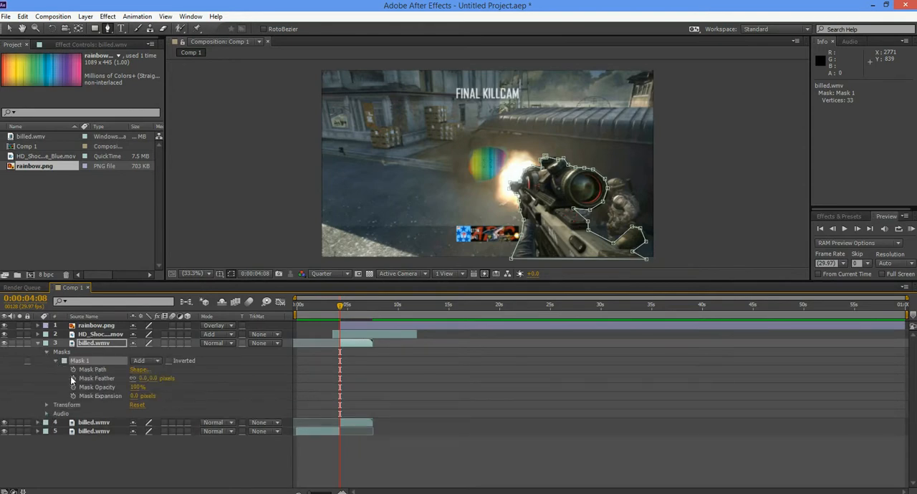
{"action": "left_click", "coordinate": [73, 378]}
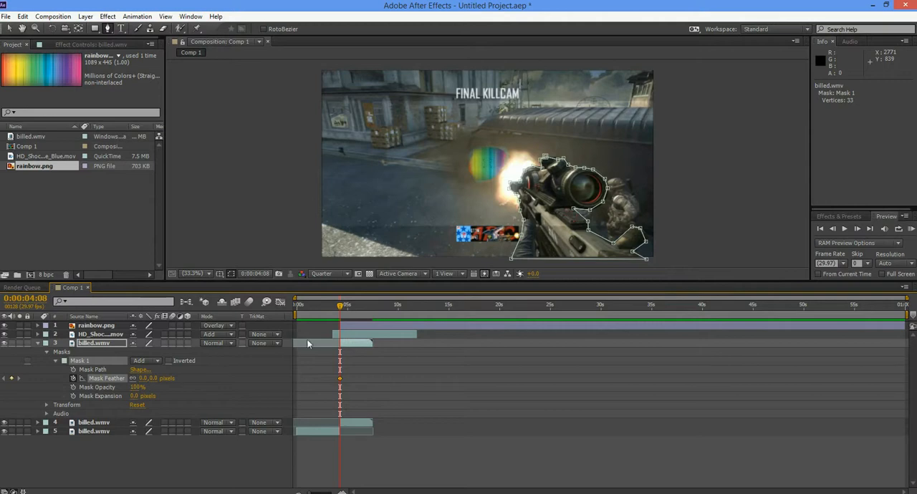
{"action": "left_click", "coordinate": [857, 229]}
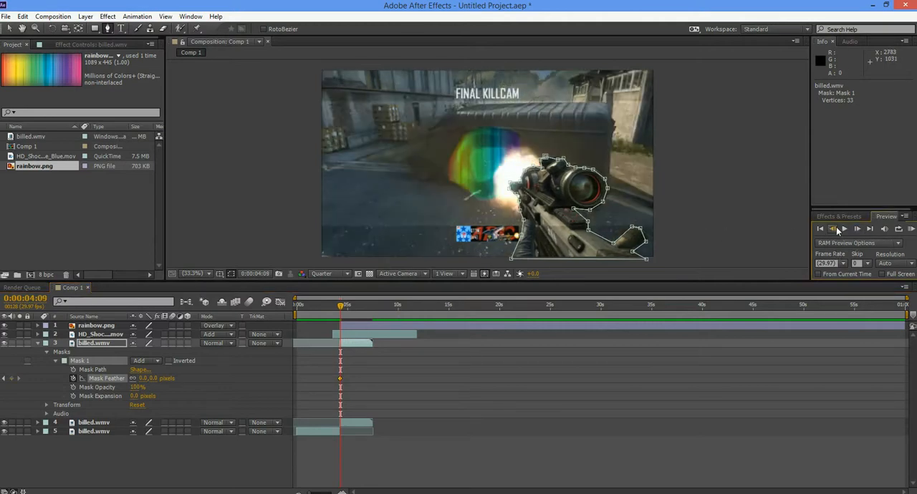
{"action": "left_click", "coordinate": [832, 229]}
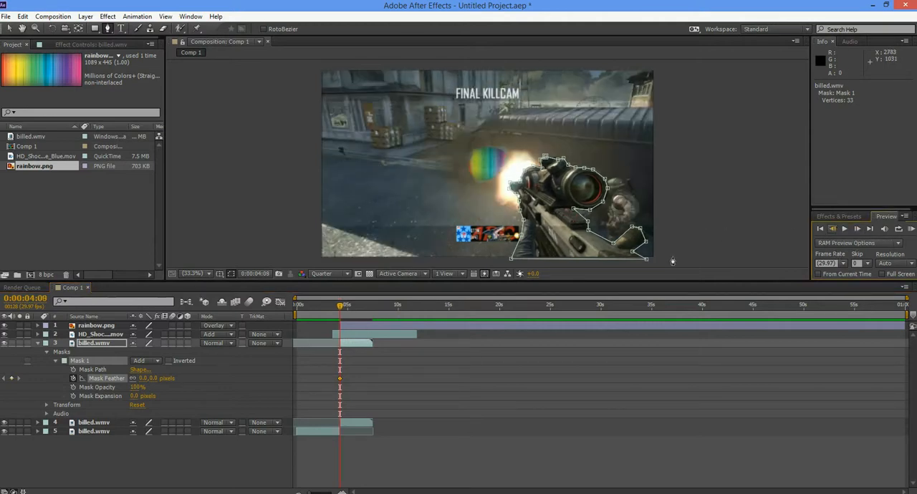
{"action": "left_click", "coordinate": [74, 369]}
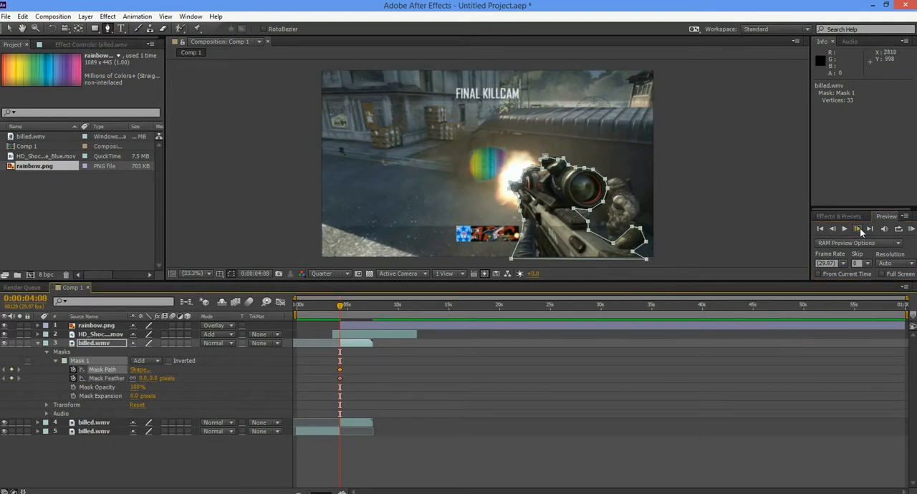
- At 0:00:04:10, adjust the vertices of the rifle's mask around the scope and rear end to match the gun's new position
{"action": "left_click", "coordinate": [858, 229]}
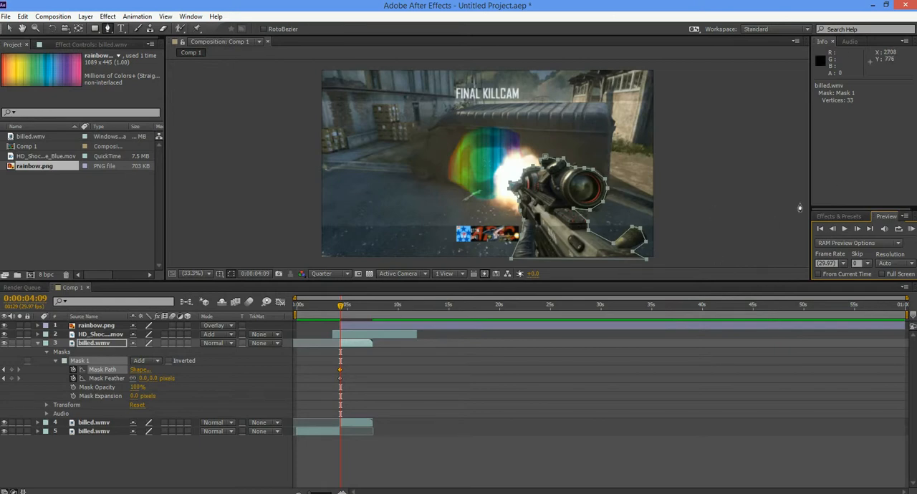
{"action": "left_click", "coordinate": [855, 230]}
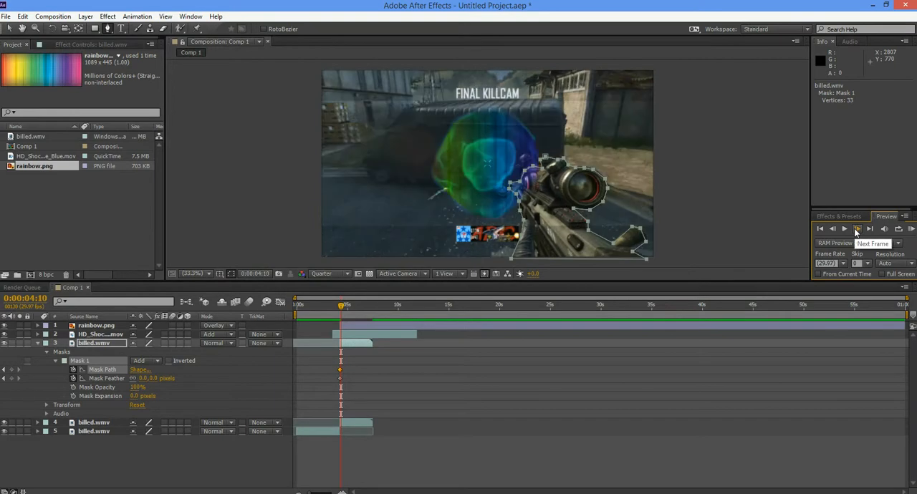
{"action": "key", "text": "v"}
{"action": "left_click", "coordinate": [524, 219]}
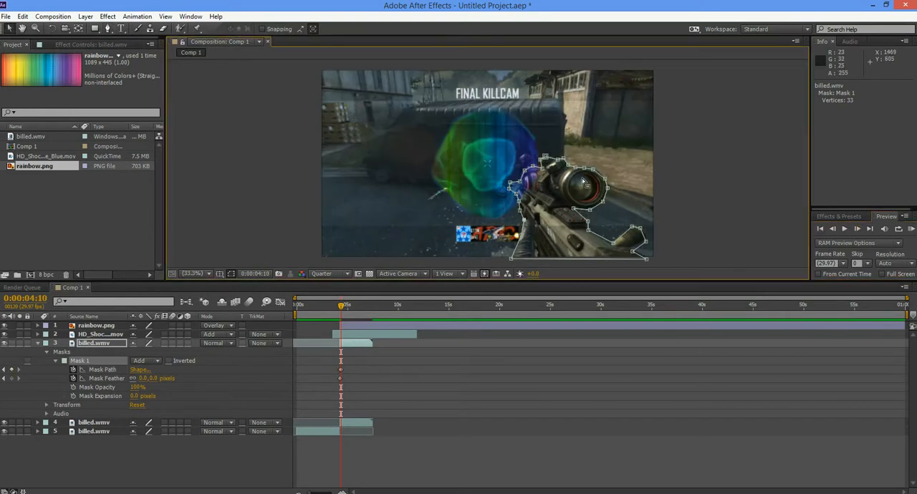
{"action": "left_click", "coordinate": [594, 170]}
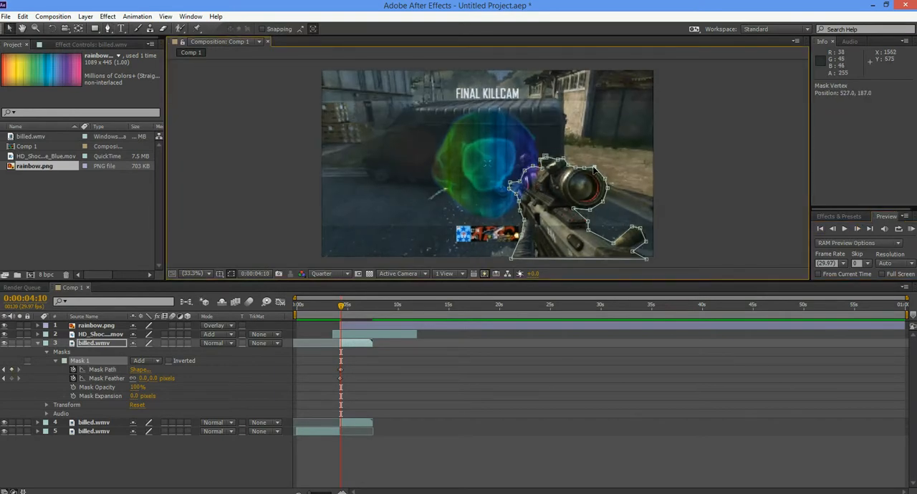
{"action": "left_click_drag", "start_coordinate": [593, 169], "coordinate": [593, 169]}
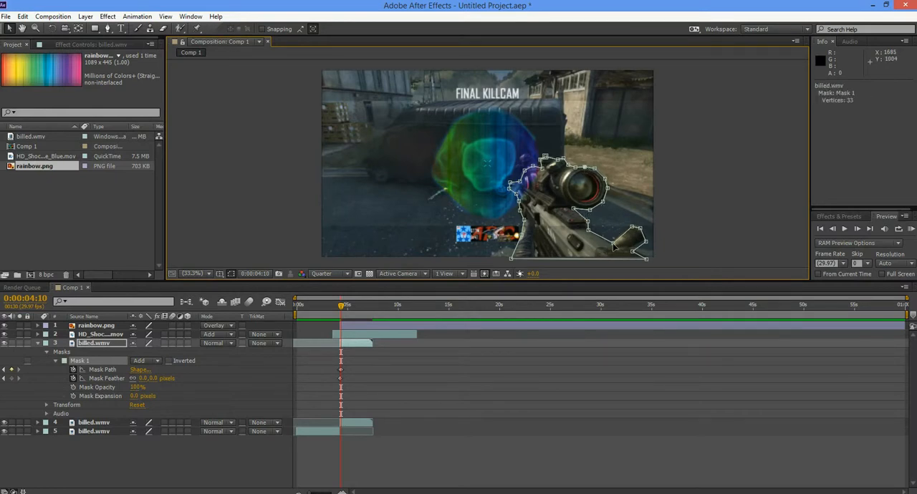
- Compare the rifle's mask with the frame at 0:00:04:11 and refine its vertex at the gun's lower rear end at 0:00:04:10
{"action": "left_click", "coordinate": [857, 228]}
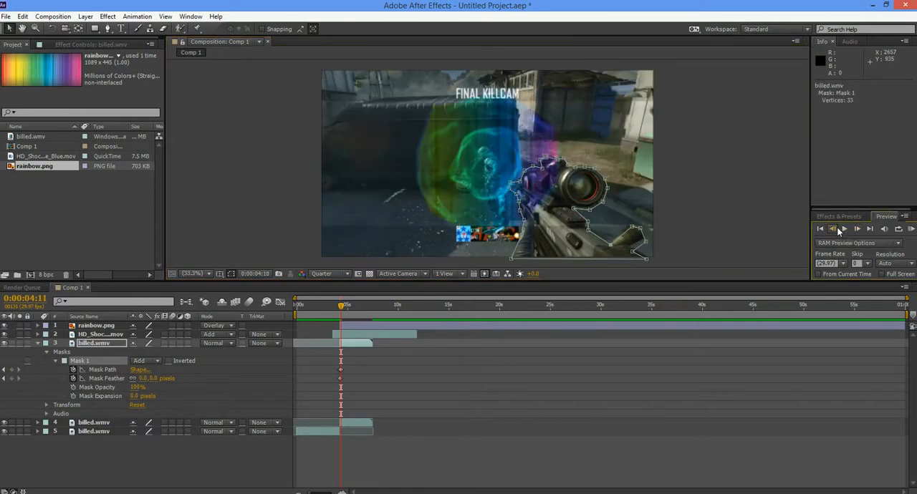
{"action": "left_click", "coordinate": [835, 228]}
{"action": "left_click", "coordinate": [632, 250]}
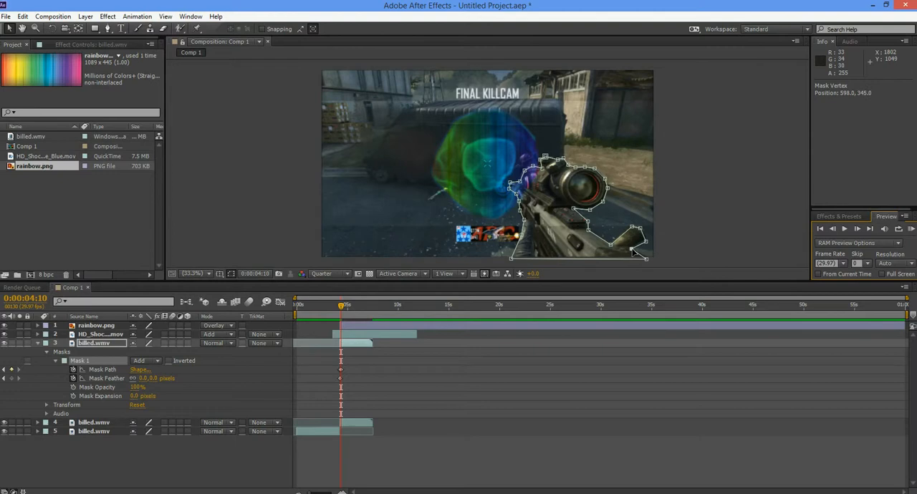
{"action": "left_click", "coordinate": [857, 228]}
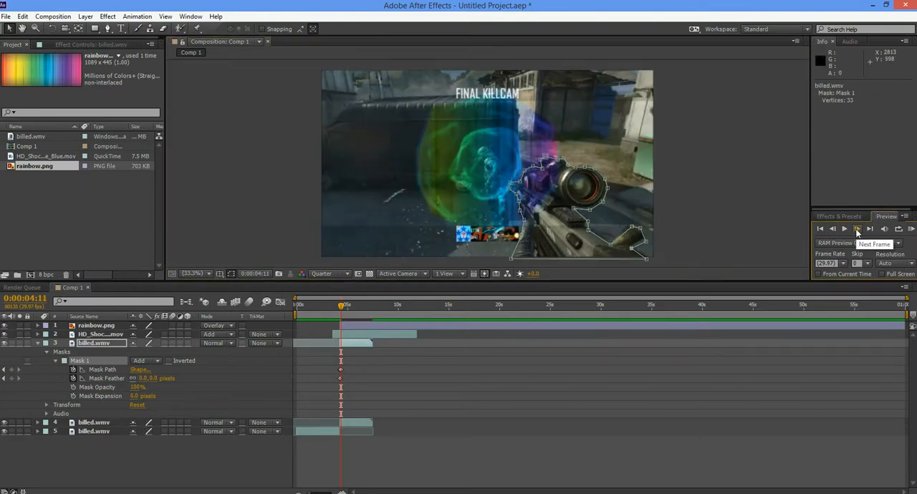
- At 0:00:04:11, adjust the rifle mask's vertices just beneath the scope to fit the gun's outline
{"action": "left_click_drag", "start_coordinate": [591, 210], "coordinate": [589, 209]}
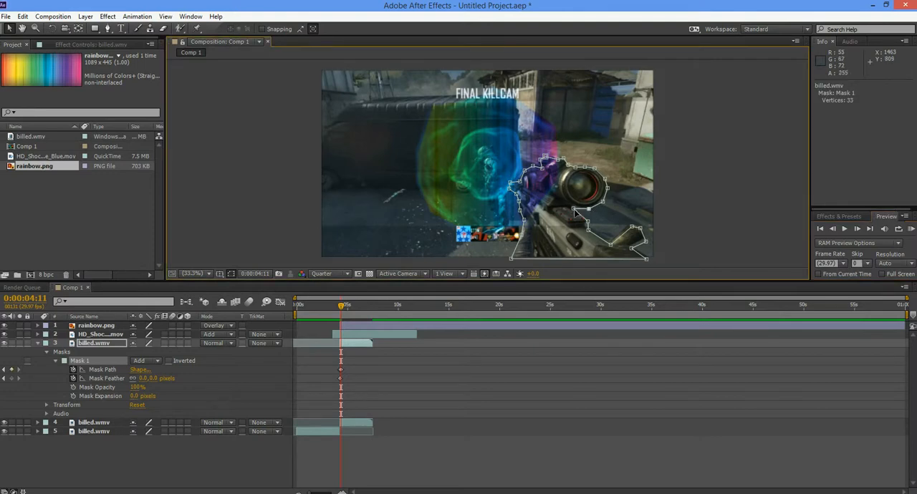
{"action": "left_click", "coordinate": [588, 222]}
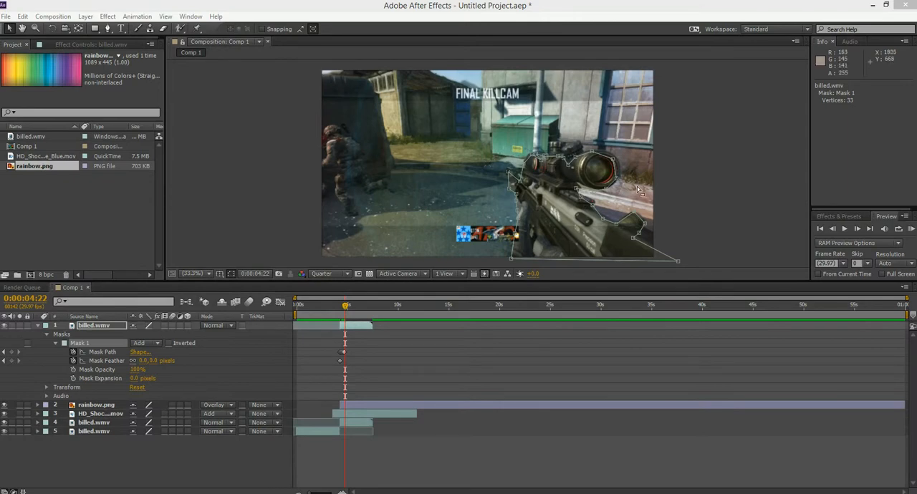
- At 0:00:04:22, reposition the rifle mask's vertices at the gun's rear end and along the scope's upper edge
{"action": "left_click_drag", "start_coordinate": [635, 214], "coordinate": [645, 220]}
{"action": "left_click_drag", "start_coordinate": [614, 160], "coordinate": [621, 159]}
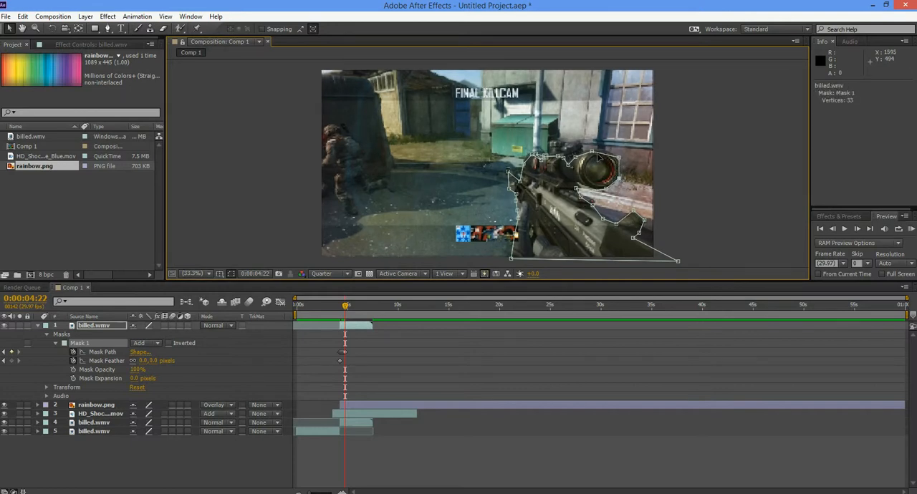
{"action": "left_click_drag", "start_coordinate": [592, 151], "coordinate": [600, 150]}
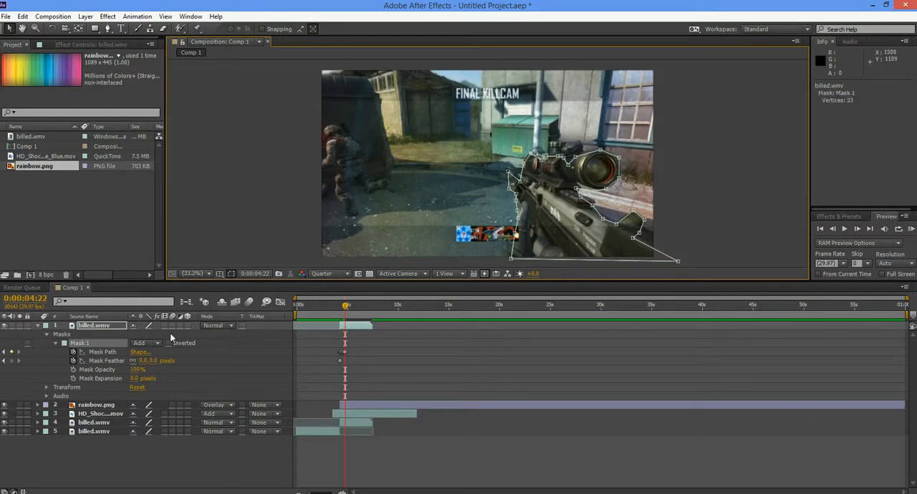
- Move the masked billed.wmv layer beneath the shockwave layer, and return it to the top of the layer stack
{"action": "left_click", "coordinate": [85, 326]}
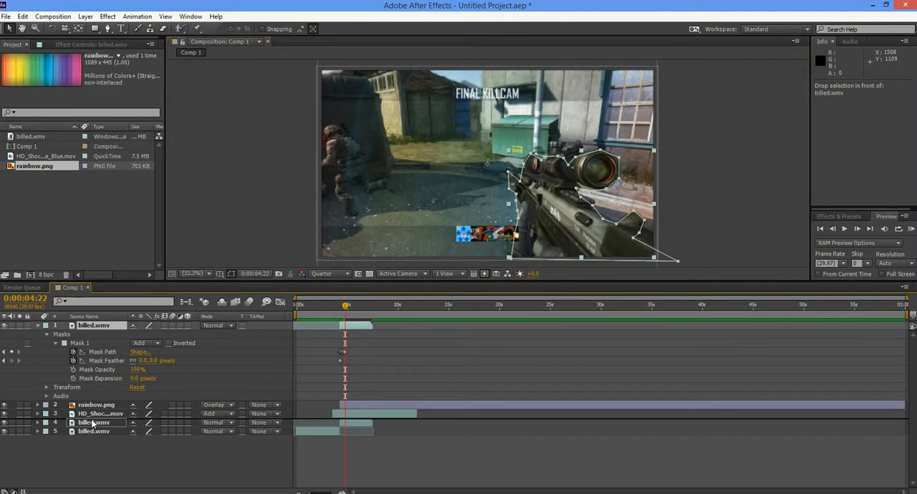
{"action": "left_click_drag", "start_coordinate": [92, 421], "coordinate": [91, 421]}
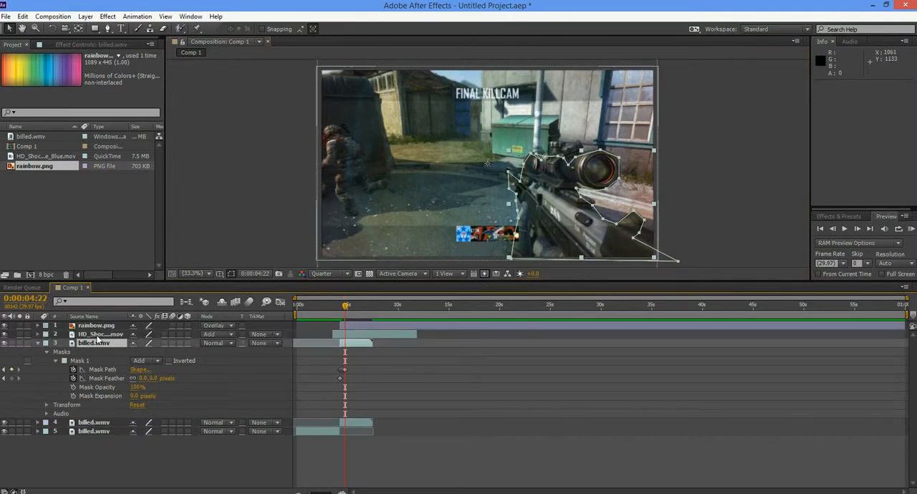
{"action": "left_click_drag", "start_coordinate": [98, 342], "coordinate": [99, 326]}
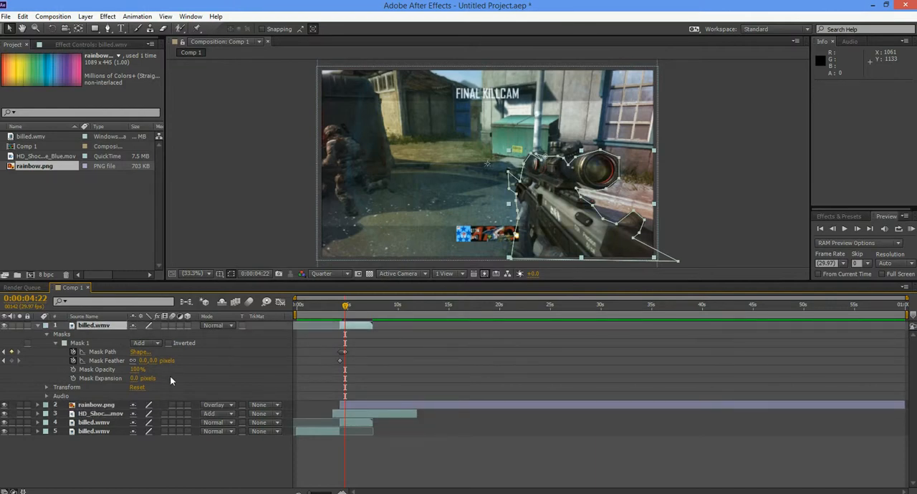
- Deselect the masked layer and play a RAM preview of the composition to check the shockwave behind the rifle
{"action": "left_click", "coordinate": [754, 213]}
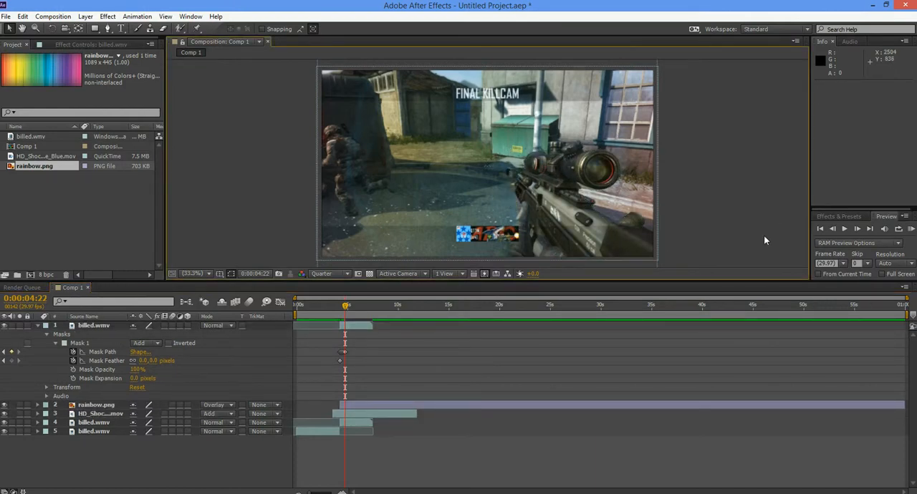
{"action": "left_click", "coordinate": [910, 229]}
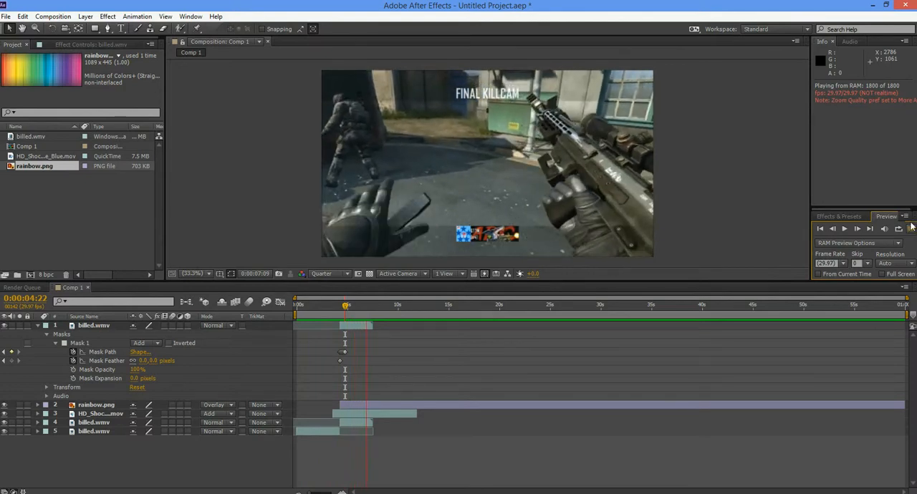
{"action": "left_click", "coordinate": [911, 229]}
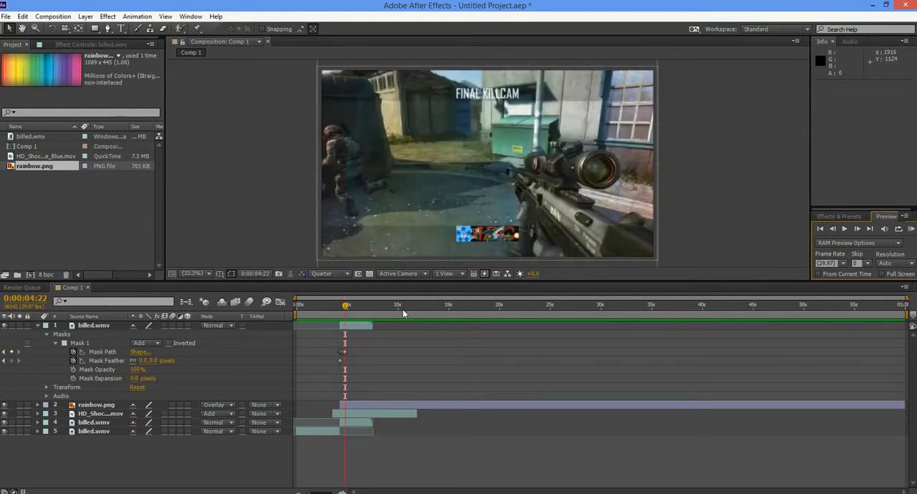
- Examine the rifle's mask against the rainbow shockwave frame by frame from 0:00:04:22 back to 0:00:04:11
{"action": "left_click", "coordinate": [834, 229]}
{"action": "left_click", "coordinate": [835, 229]}
{"action": "left_click", "coordinate": [835, 229]}
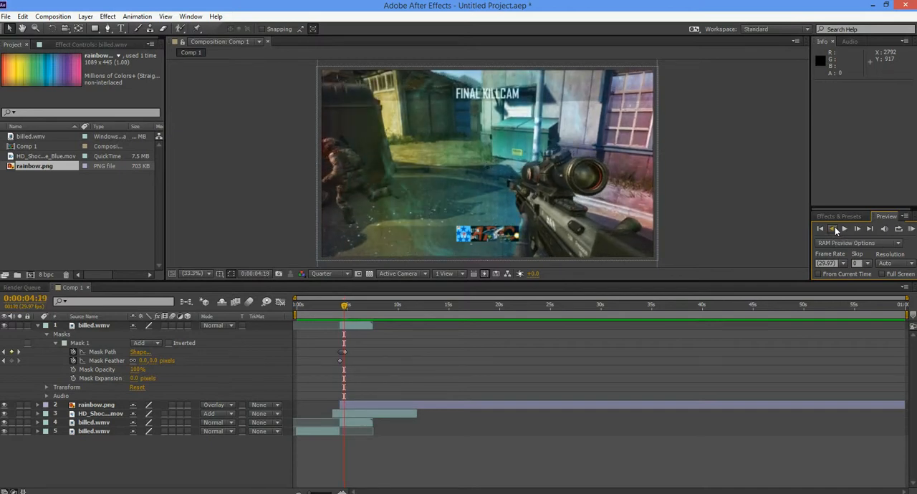
{"action": "left_click", "coordinate": [835, 229]}
{"action": "left_click", "coordinate": [835, 229]}
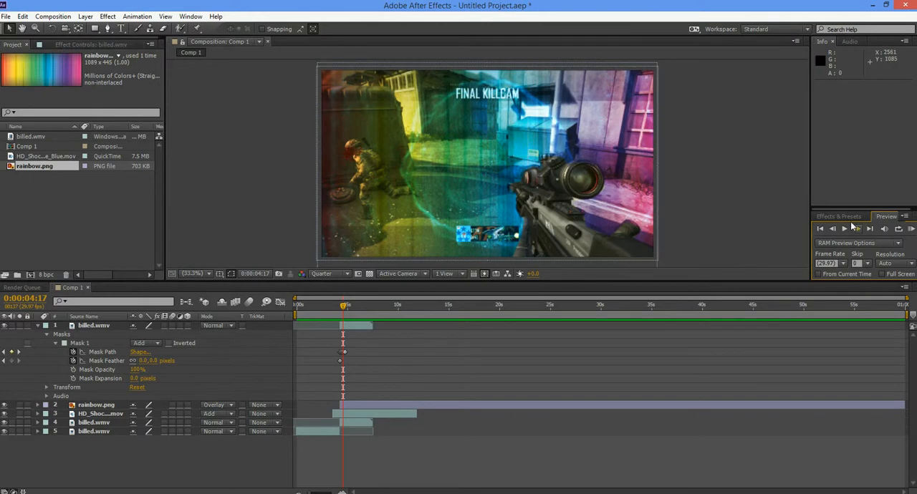
{"action": "left_click", "coordinate": [834, 228]}
{"action": "left_click", "coordinate": [834, 228]}
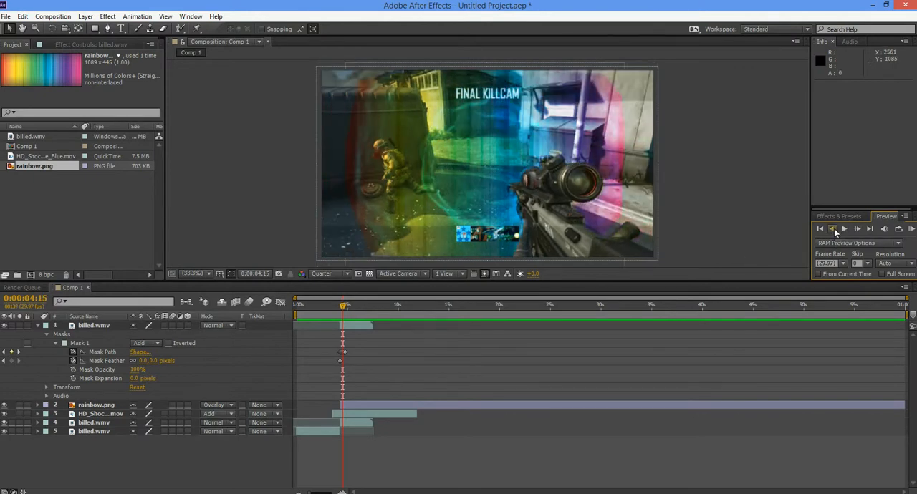
{"action": "left_click", "coordinate": [834, 228]}
{"action": "left_click", "coordinate": [833, 228]}
{"action": "left_click", "coordinate": [834, 229]}
{"action": "left_click", "coordinate": [833, 228]}
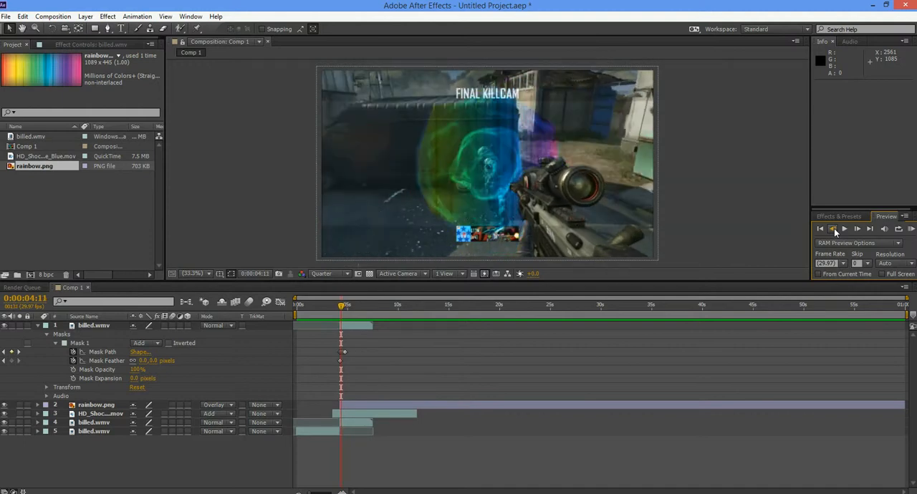